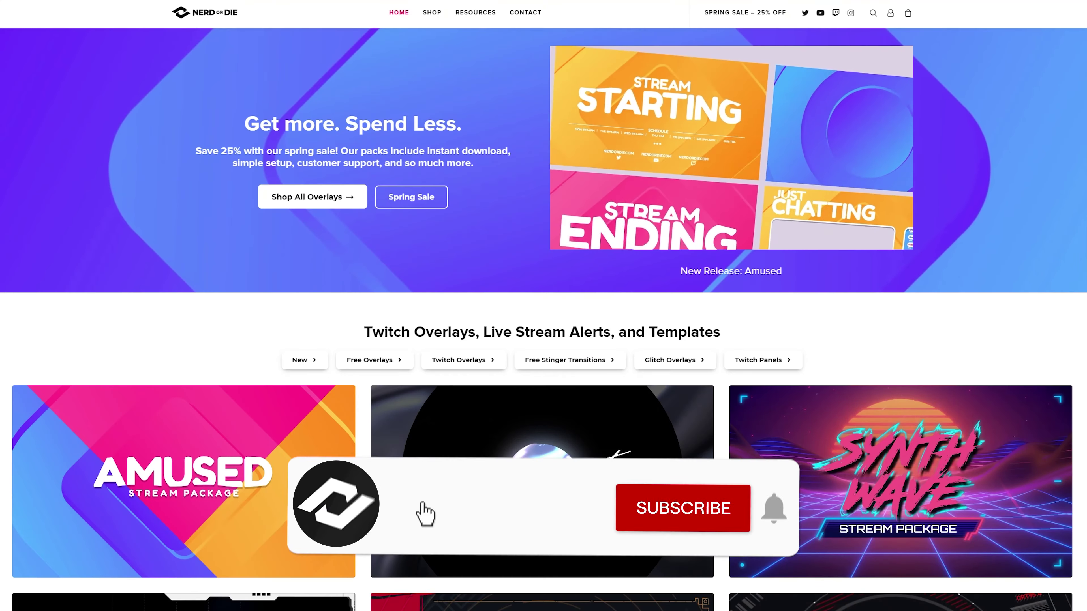
Open the extracted Media_Looper folder and look over its five subfolders
scroll(1011, 158, "down", 3)
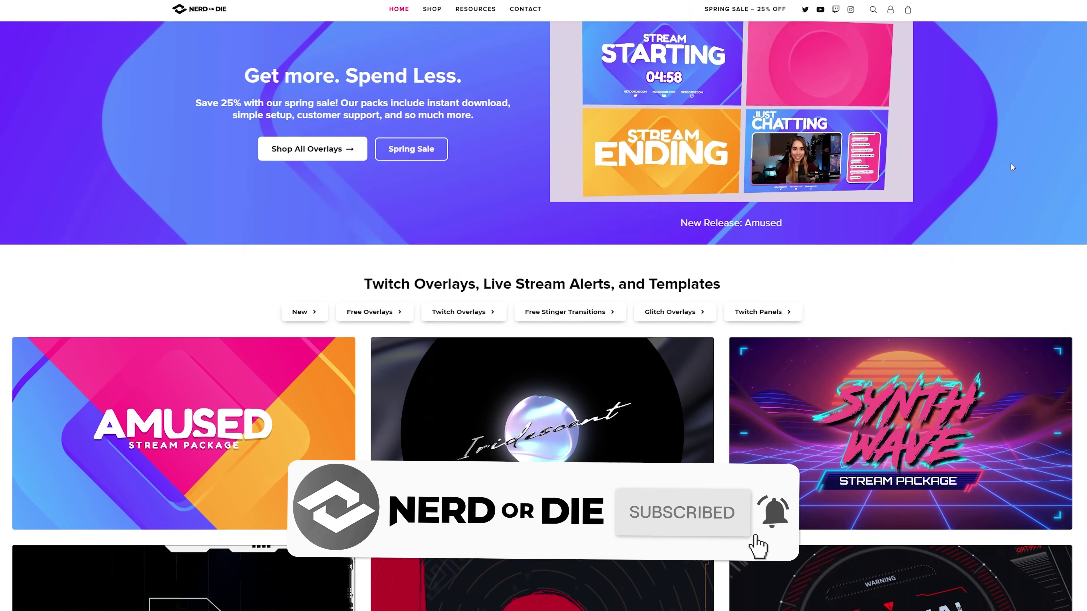
scroll(1011, 168, "down", 3)
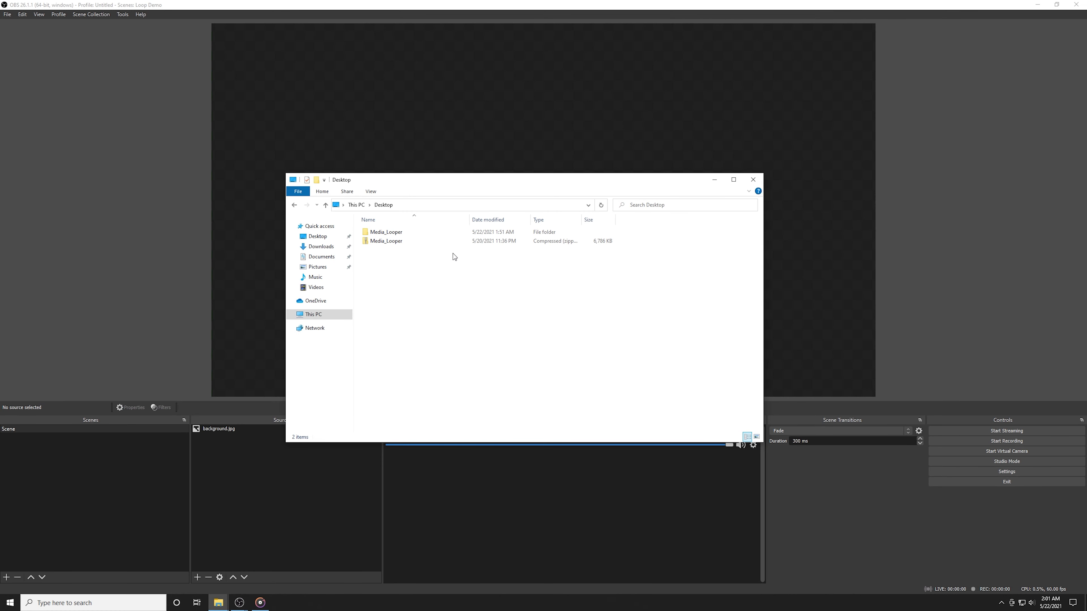
left_click(386, 241)
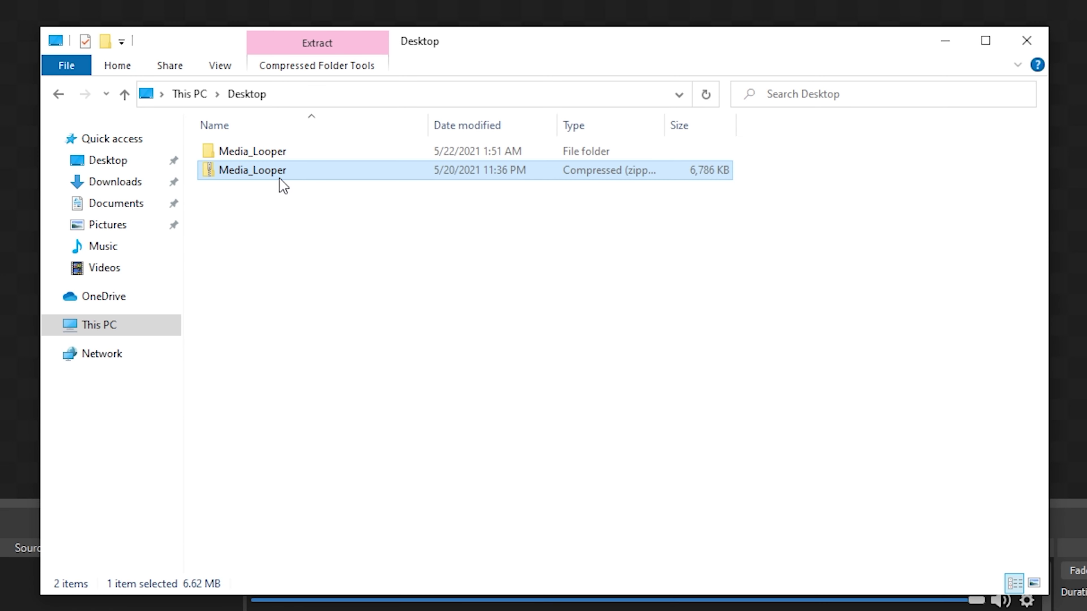
double_click(292, 162)
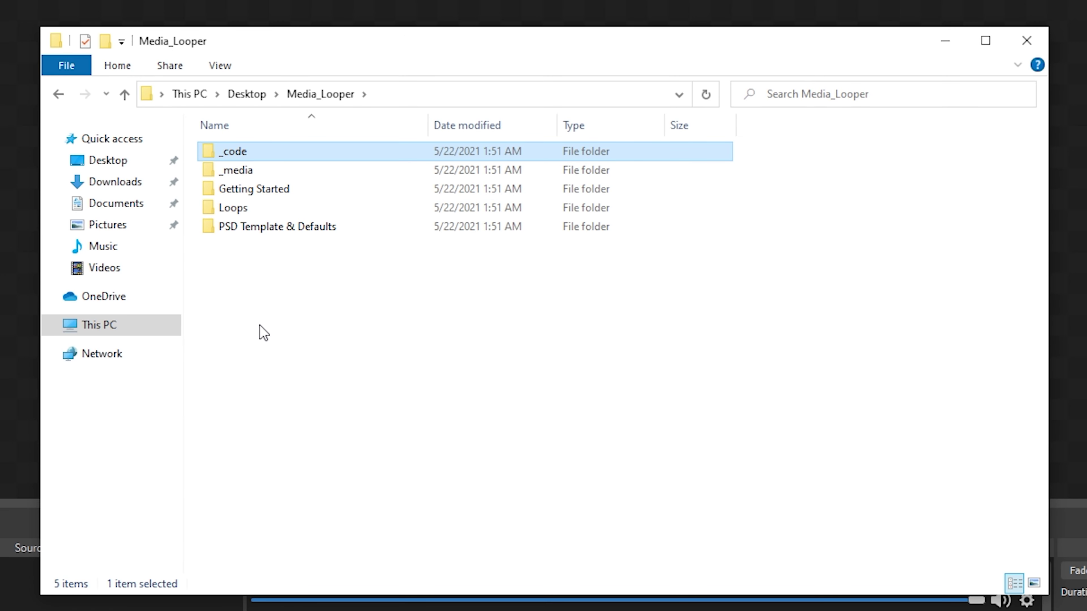
left_click_drag(291, 274, 253, 136)
left_click(301, 365)
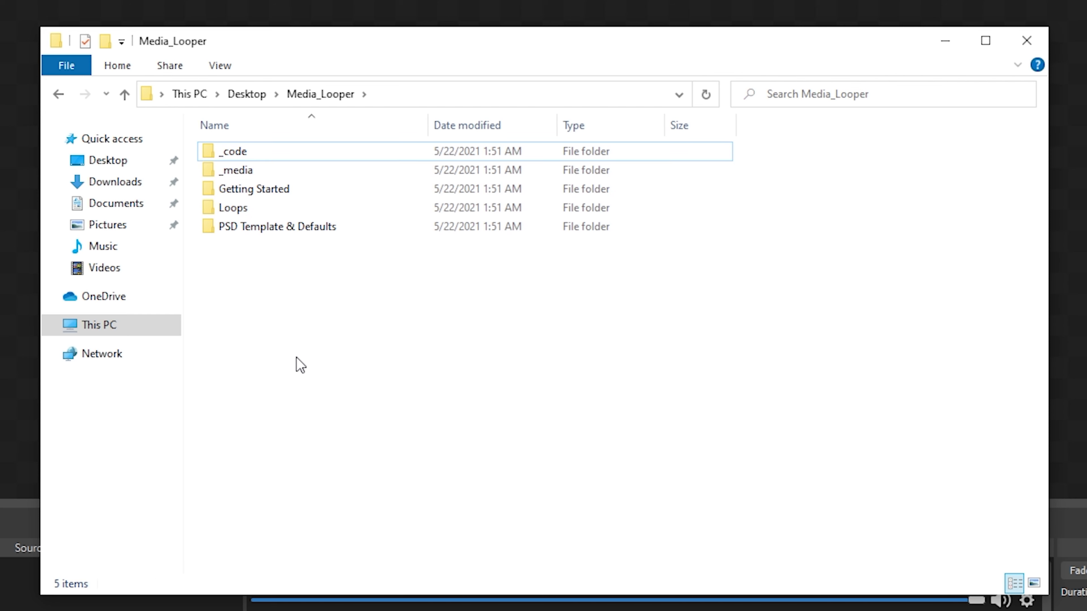
Browse the Getting Started folder and its Read Me file, then return to Media_Looper
left_click(299, 198)
double_click(334, 199)
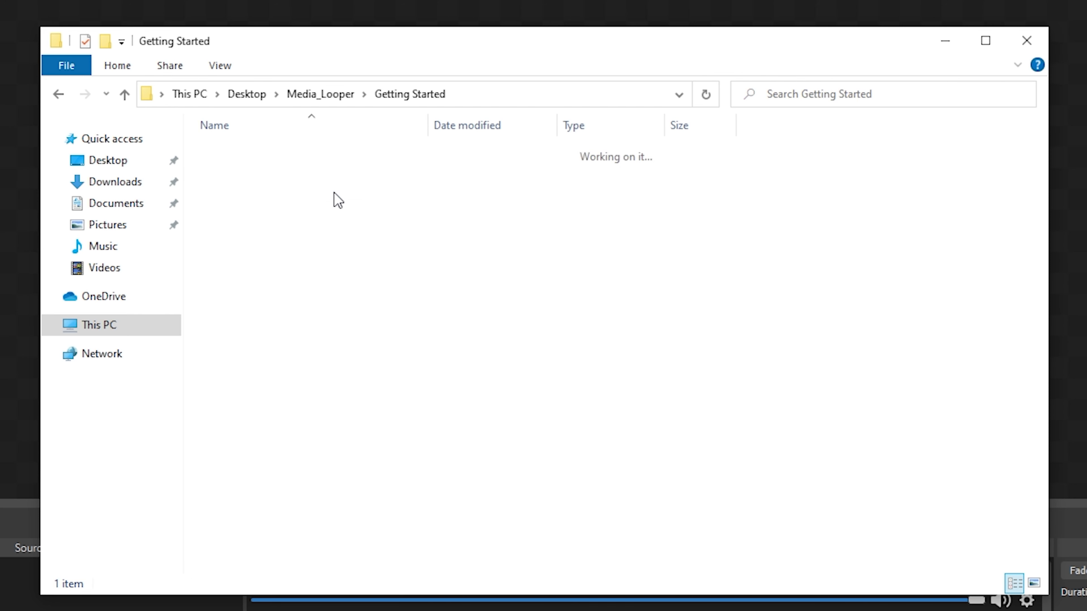
left_click(244, 156)
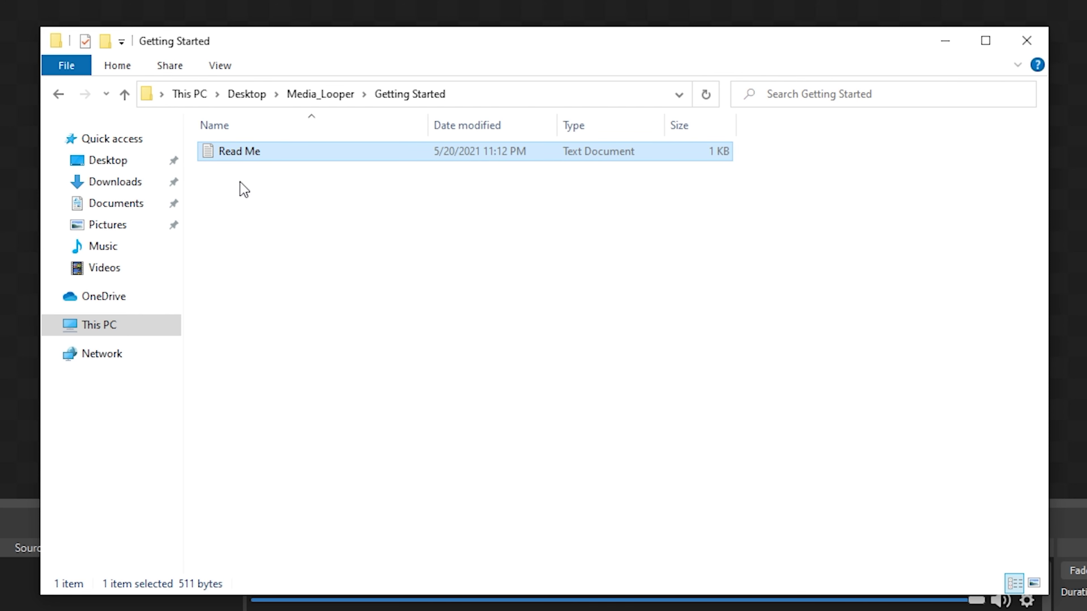
left_click(334, 96)
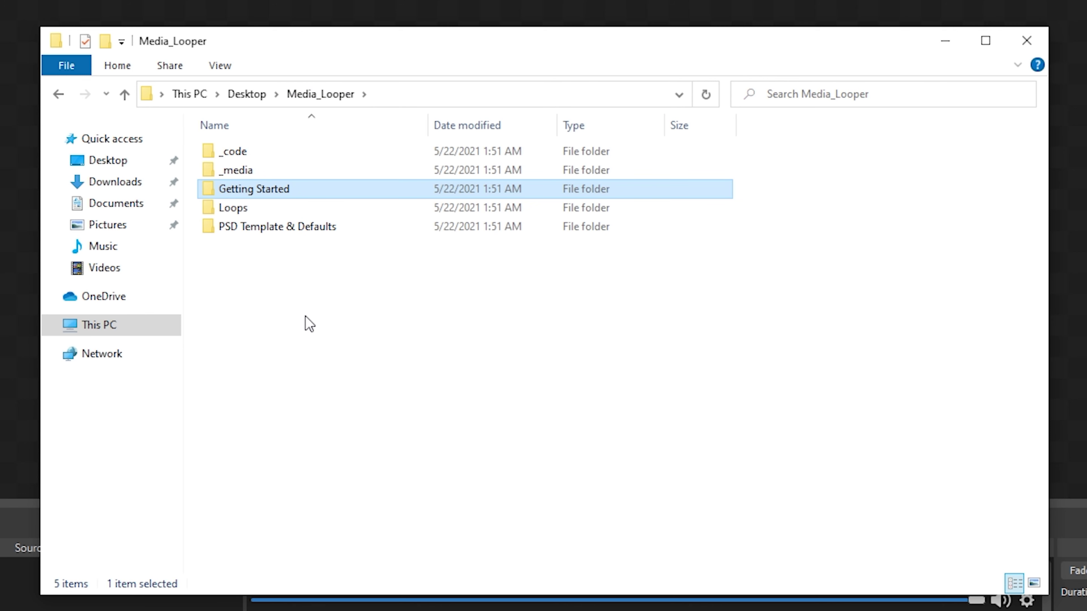
left_click(309, 324)
Look through the four media files in the _media folder, then return to Media_Looper
left_click(242, 171)
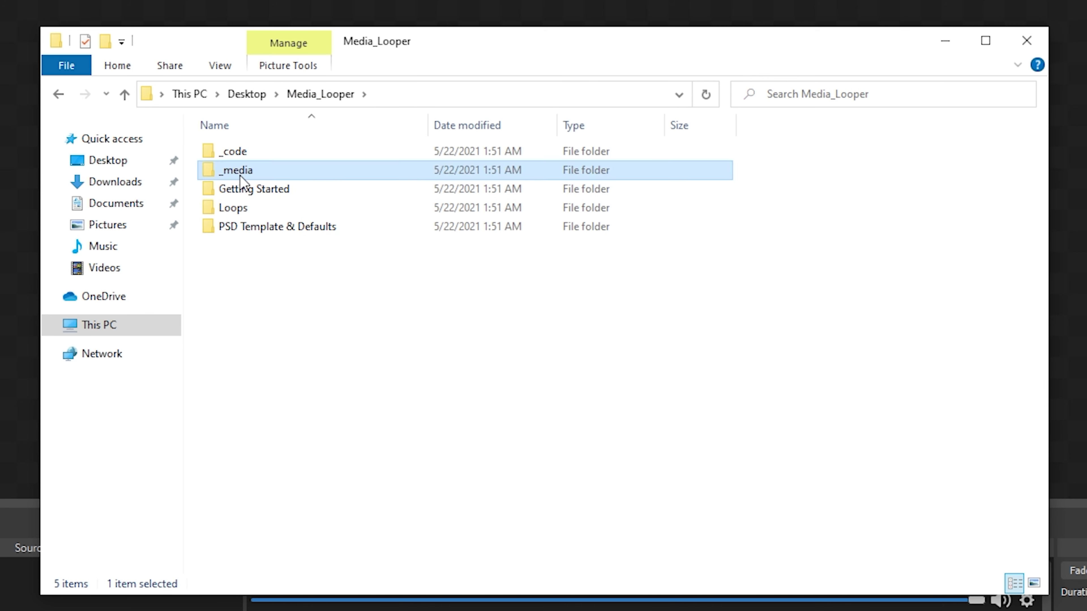
double_click(243, 172)
left_click_drag(235, 272, 664, 315)
left_click(611, 304)
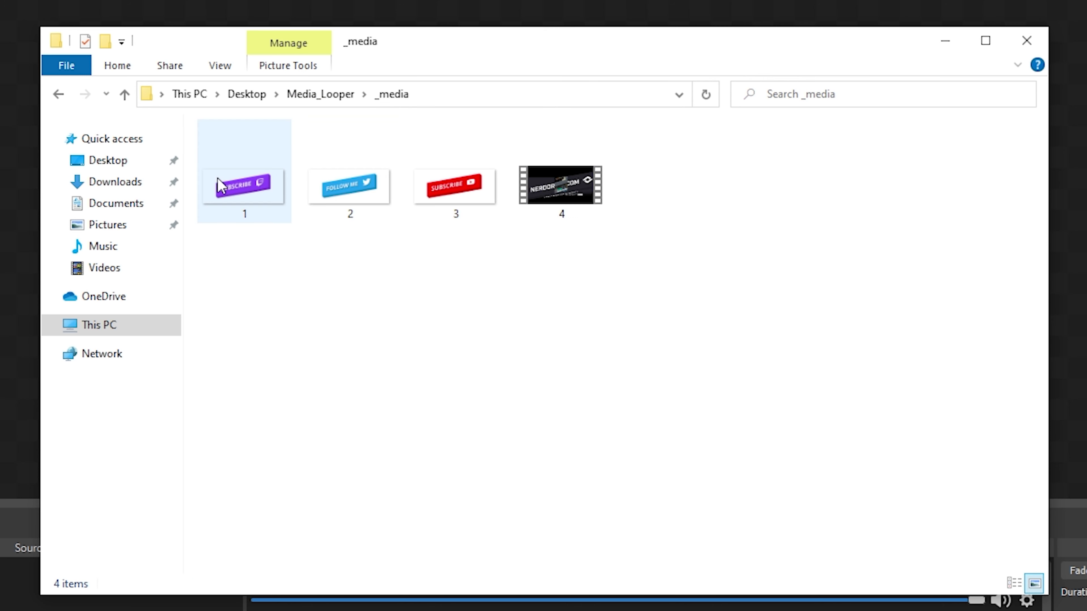
left_click(305, 92)
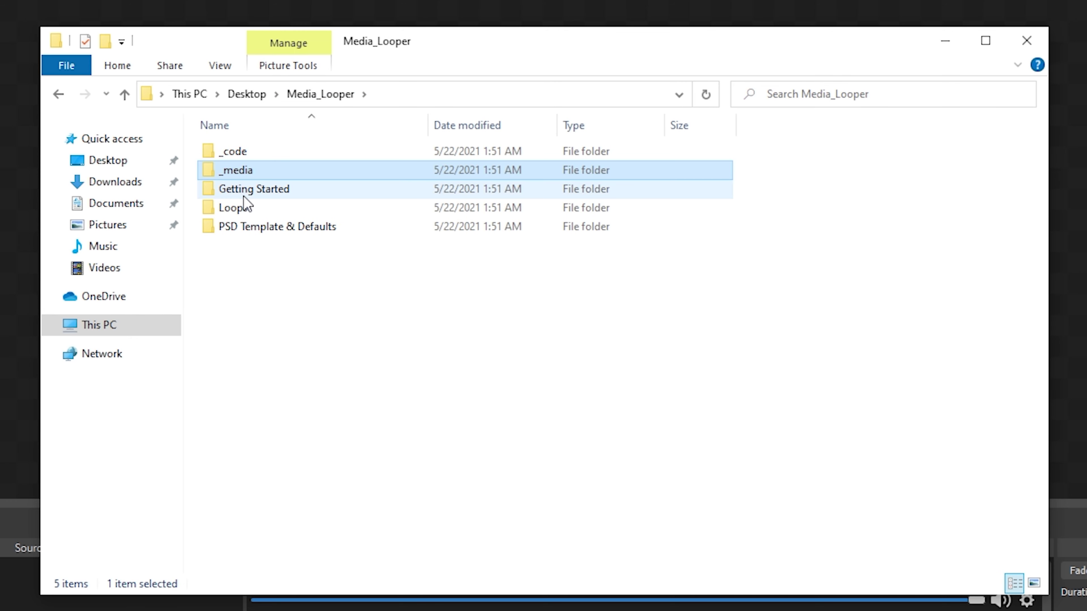
Review the eight loop HTML files in the Loops folder
double_click(247, 207)
left_click_drag(286, 338, 234, 156)
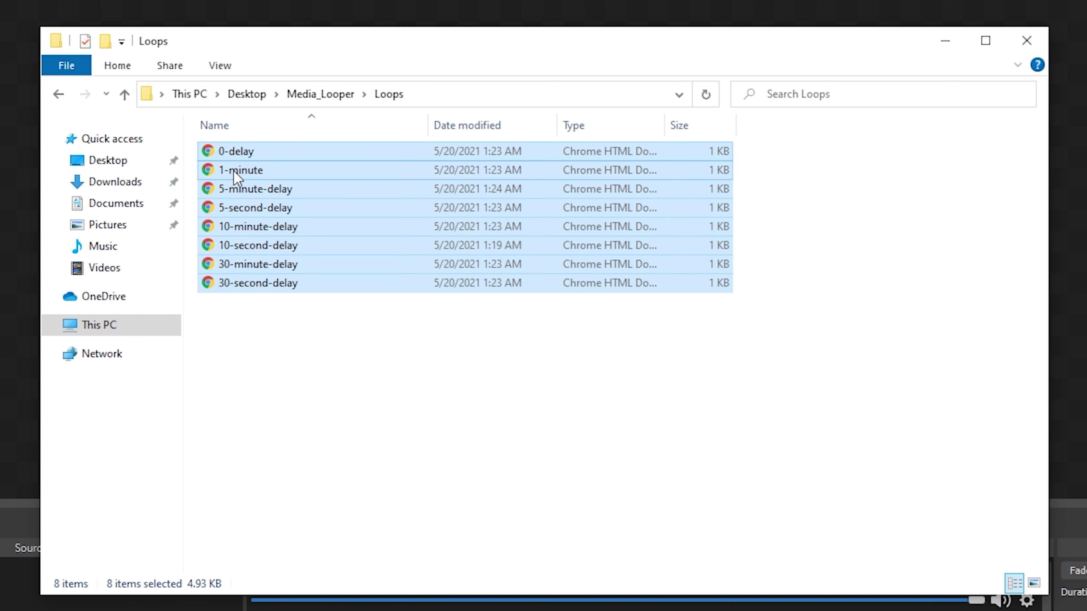
left_click(258, 330)
left_click(317, 91)
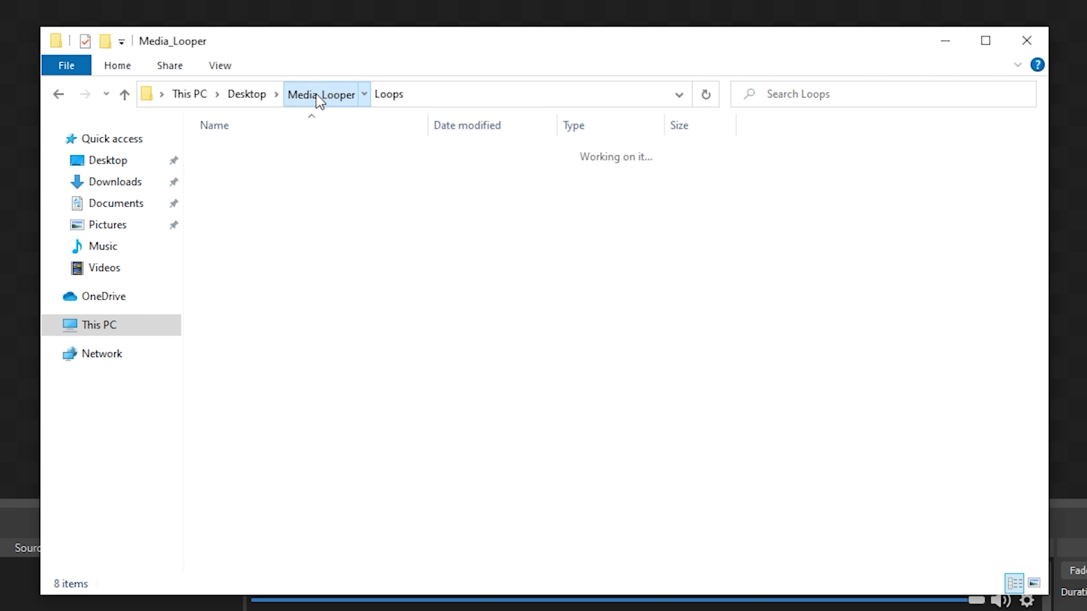
Inspect the popup template and Twitch and Twitter images in PSD Template & Defaults
double_click(321, 229)
left_click(257, 201)
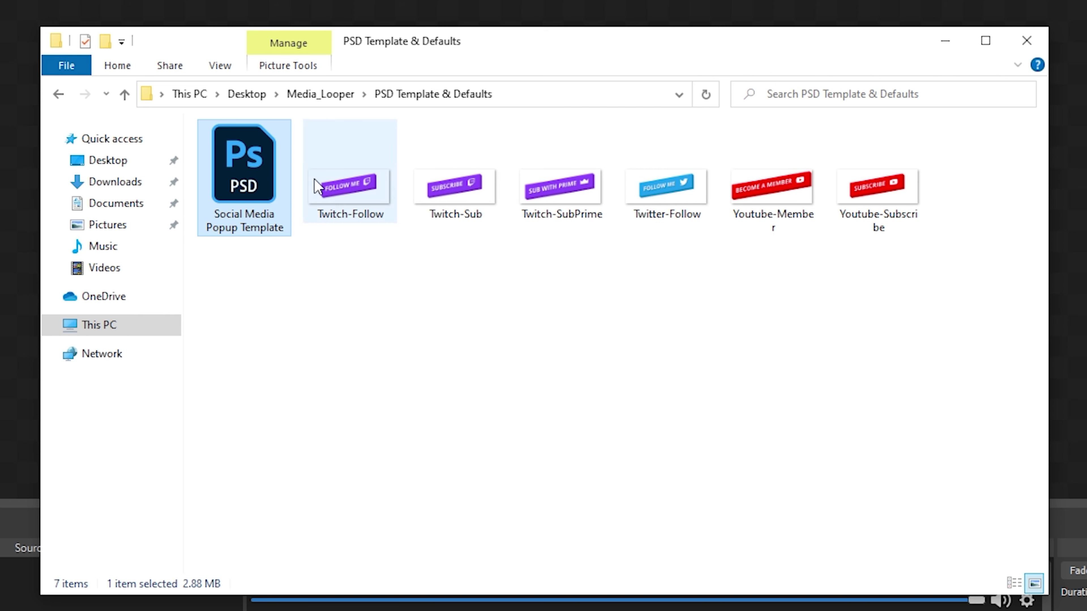
left_click(348, 188)
left_click(465, 190)
left_click(553, 197)
left_click(677, 197)
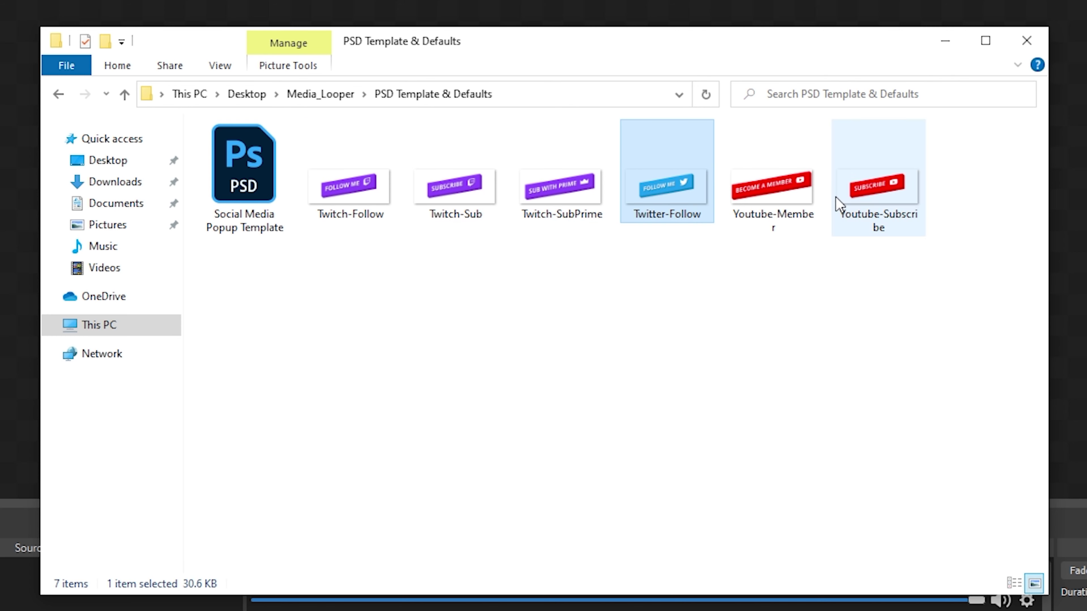
left_click(662, 302)
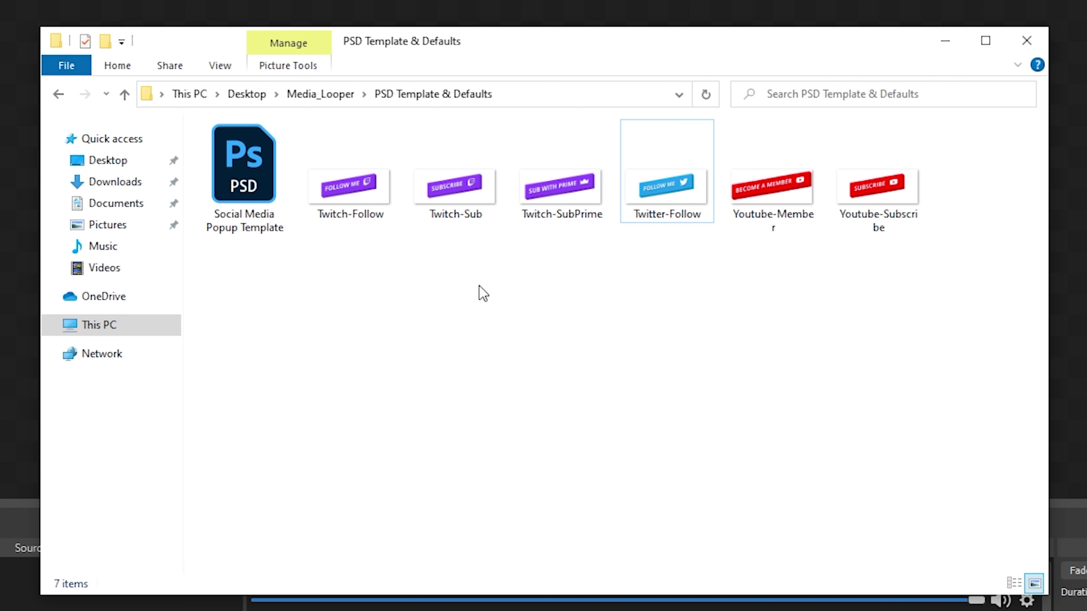
left_click(319, 95)
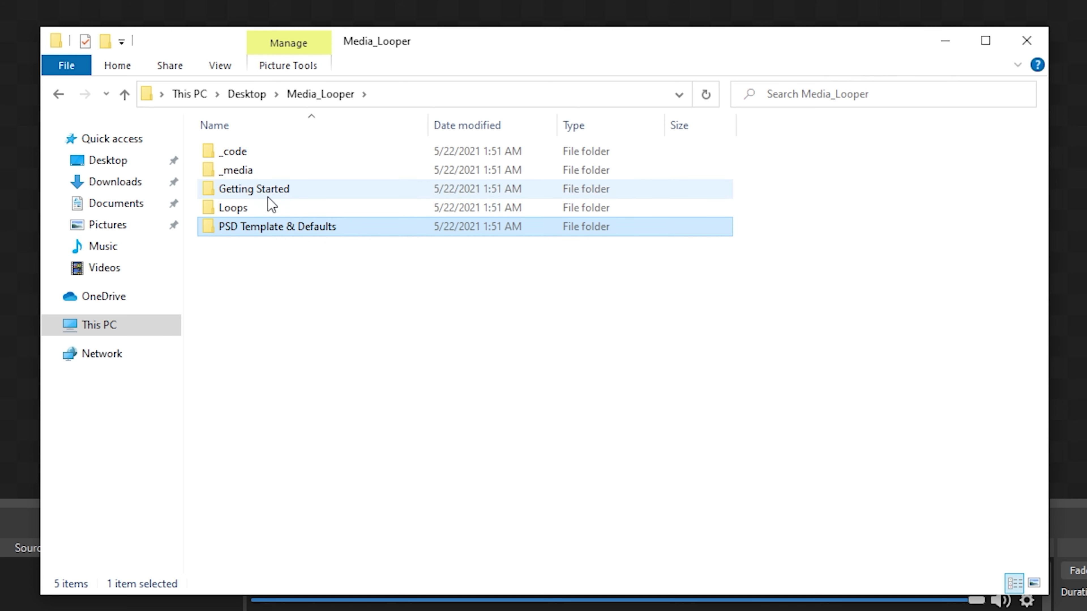
Open _media and preview images 1, 2 and 3 in the Photos viewer
double_click(274, 172)
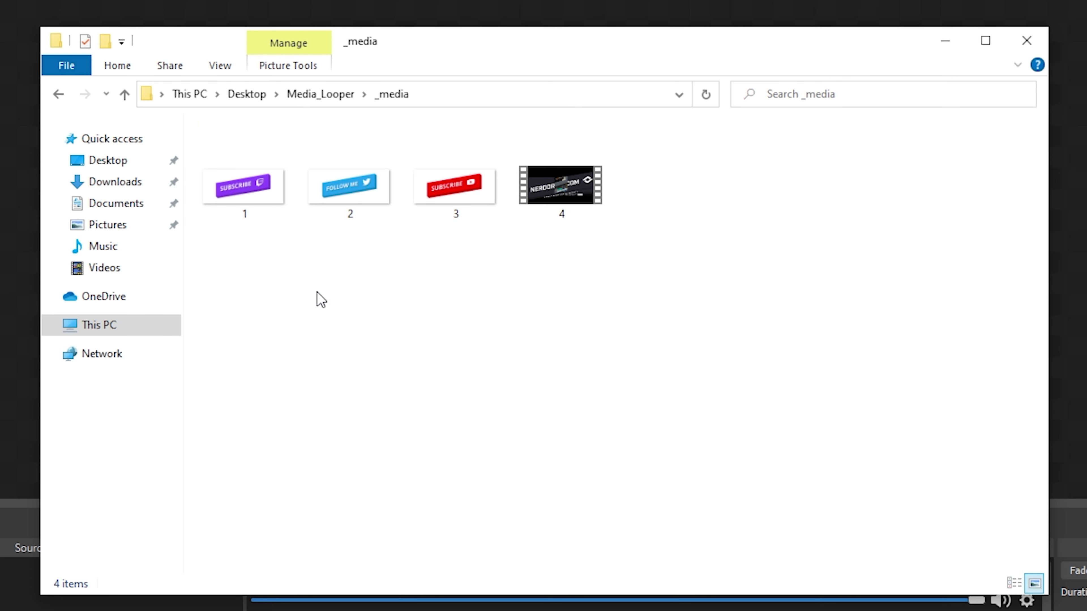
double_click(259, 202)
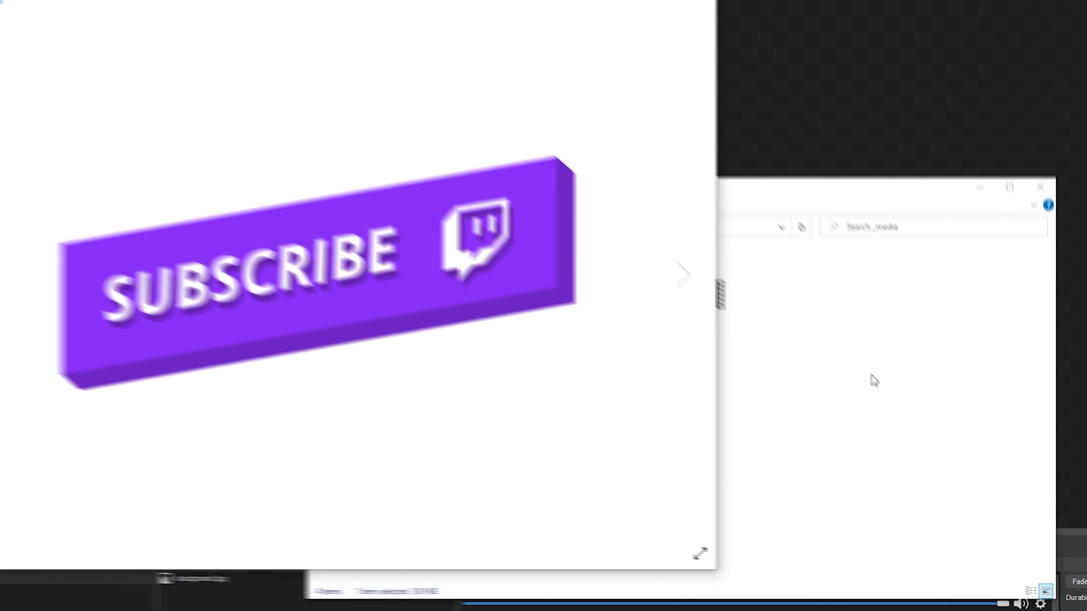
left_click(873, 380)
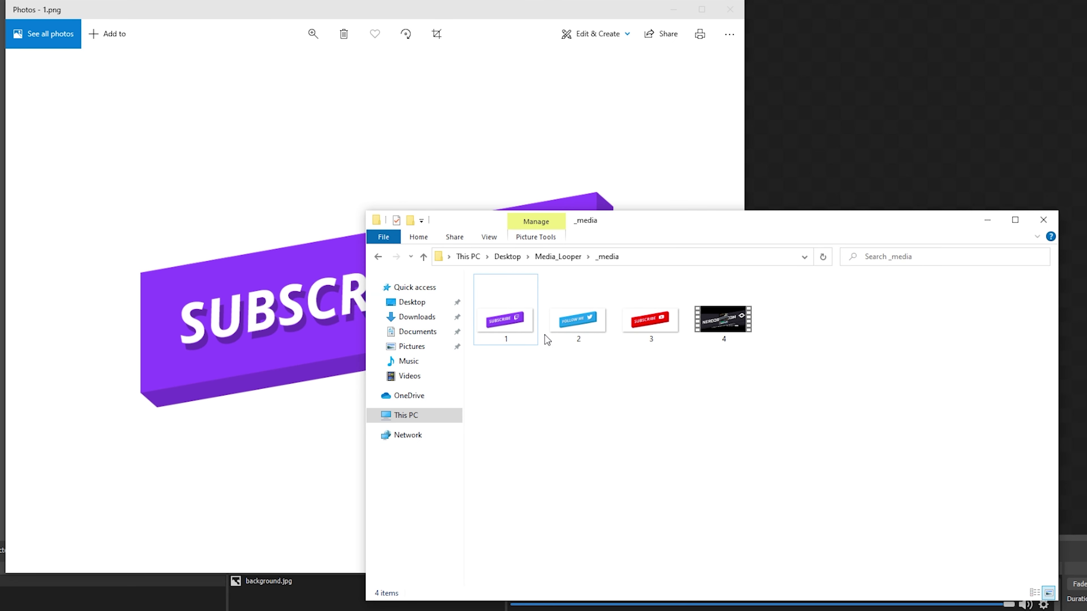
double_click(575, 323)
left_click(844, 393)
left_click(640, 326)
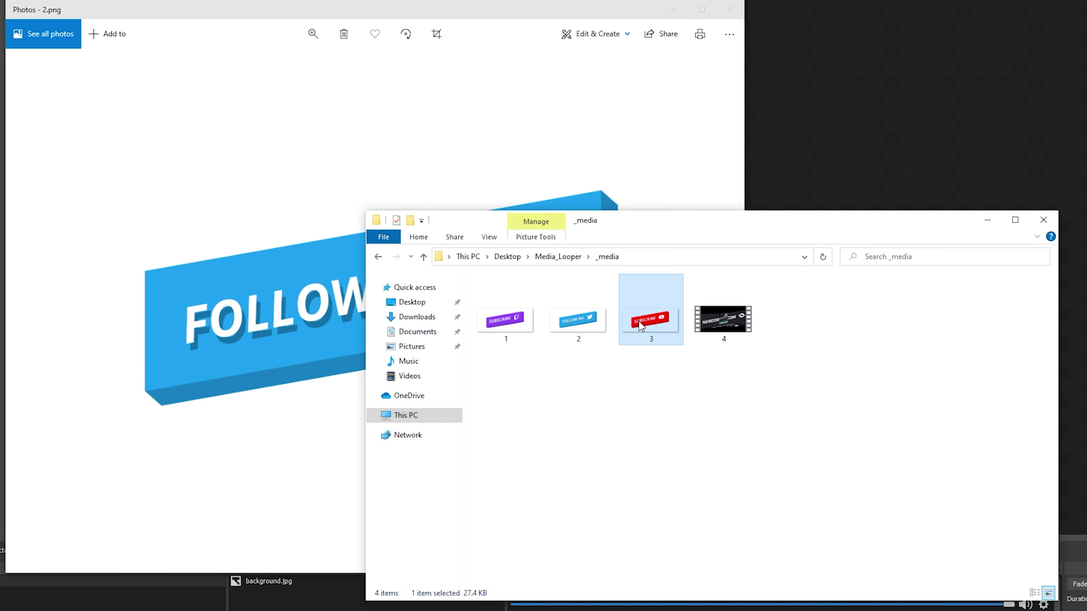
double_click(641, 326)
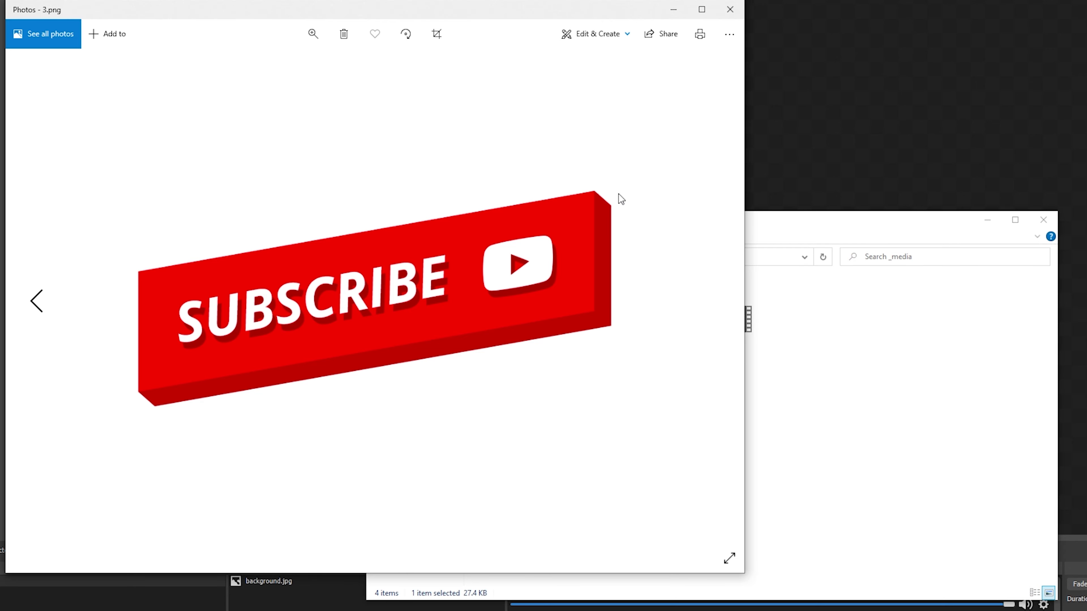
Close the Photos previews of 3.png, 2.png and 1.png
left_click(730, 9)
left_click(730, 9)
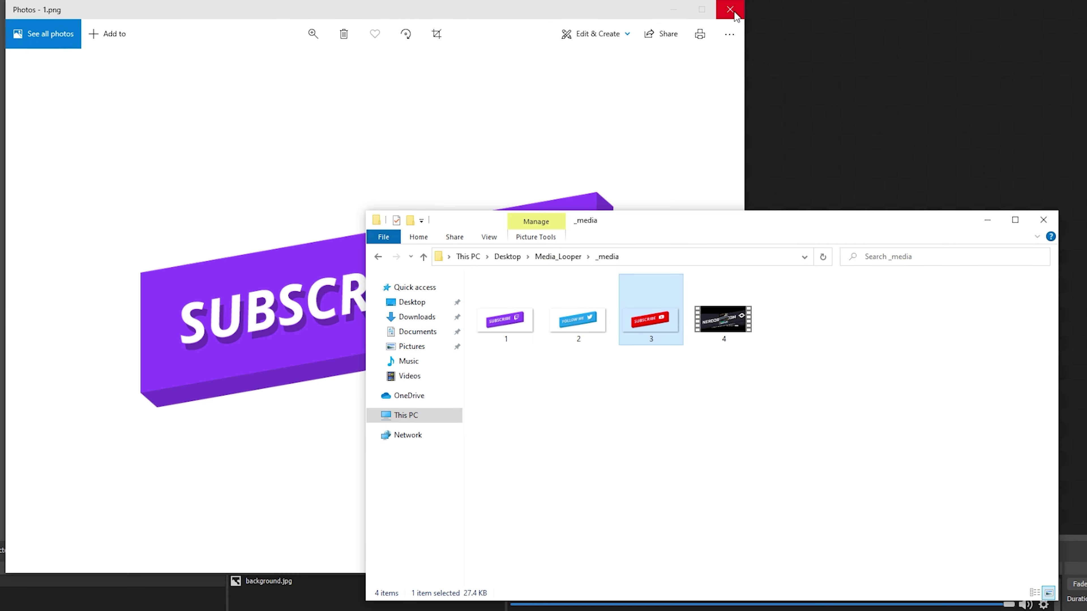
left_click(730, 9)
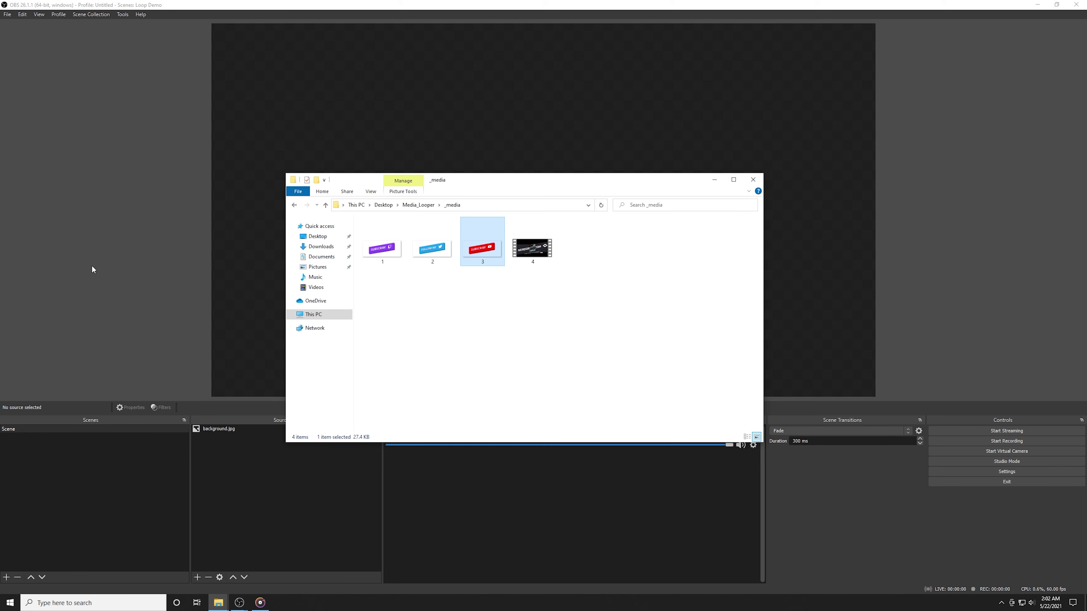
Review files 2 and 3 and the video file 4 in _media
left_click(568, 313)
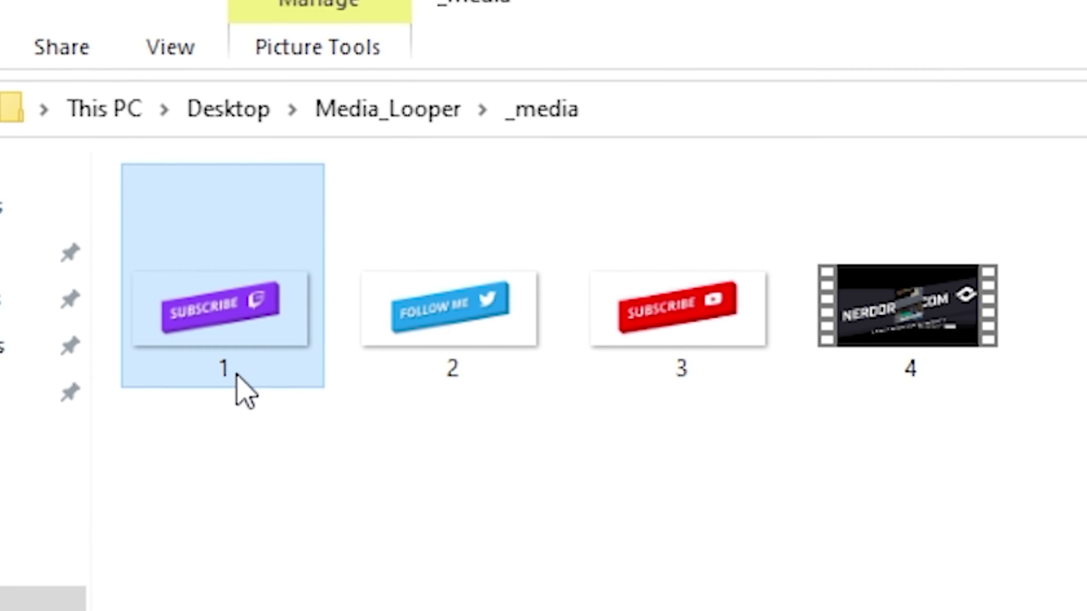
left_click(435, 261)
left_click(706, 379)
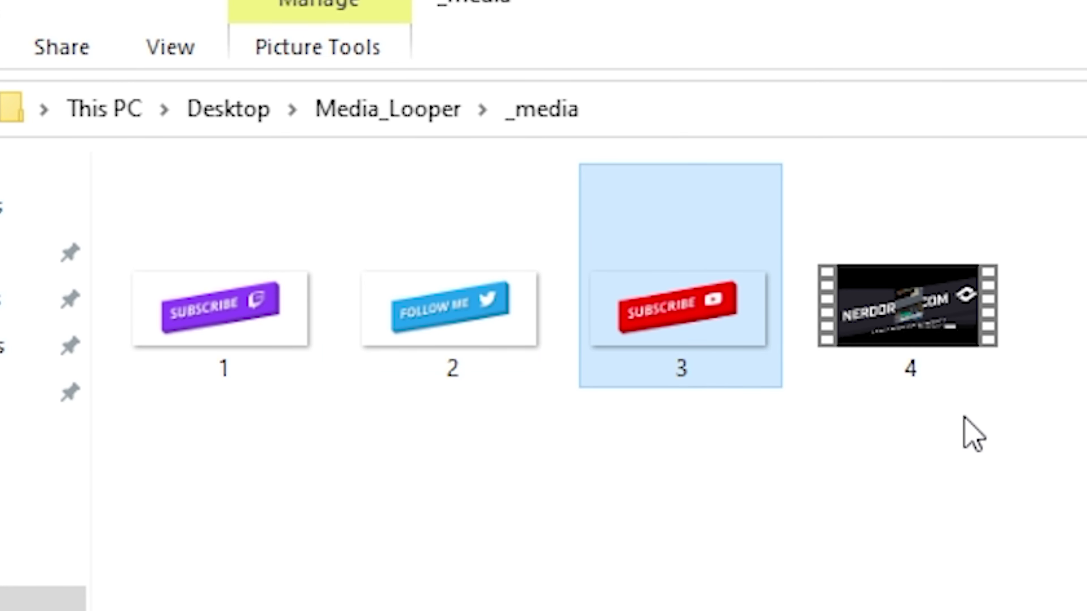
left_click(935, 377)
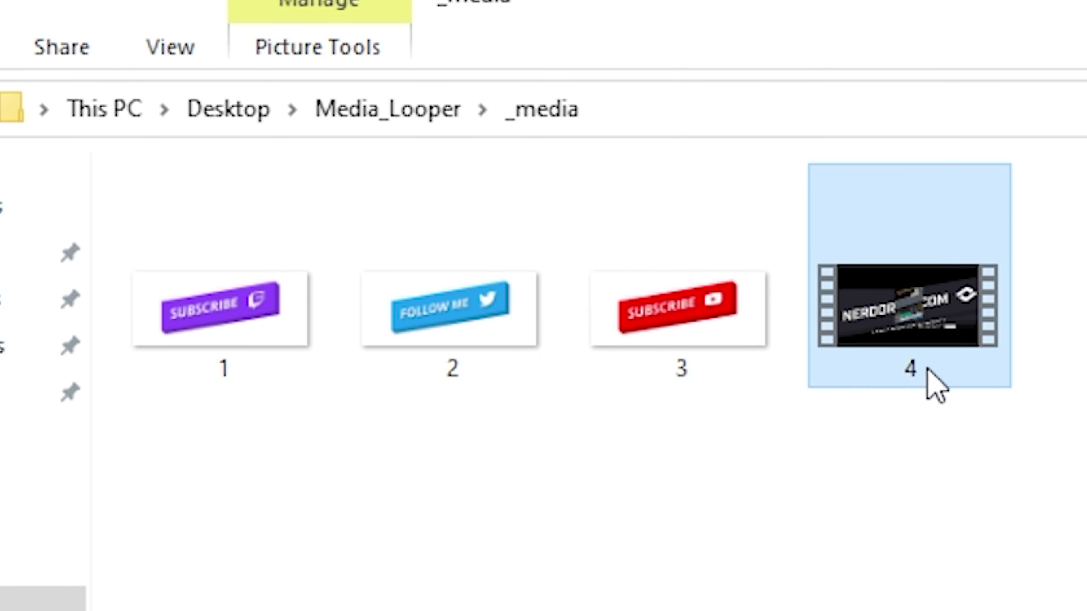
left_click(827, 573)
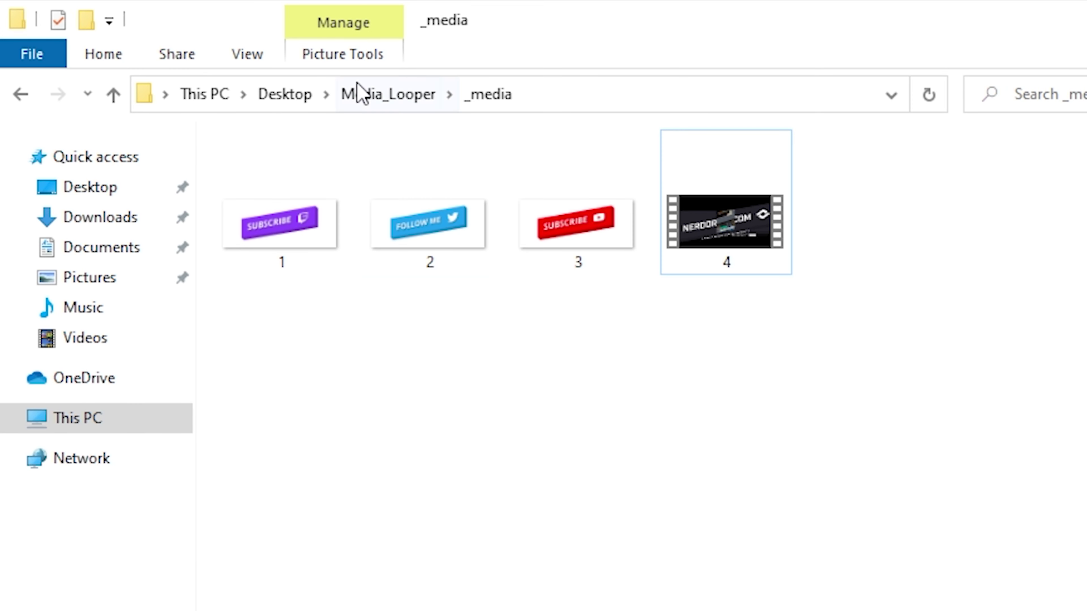
Show file name extensions, then review 2.png, 3.png and 4.webm
left_click(246, 54)
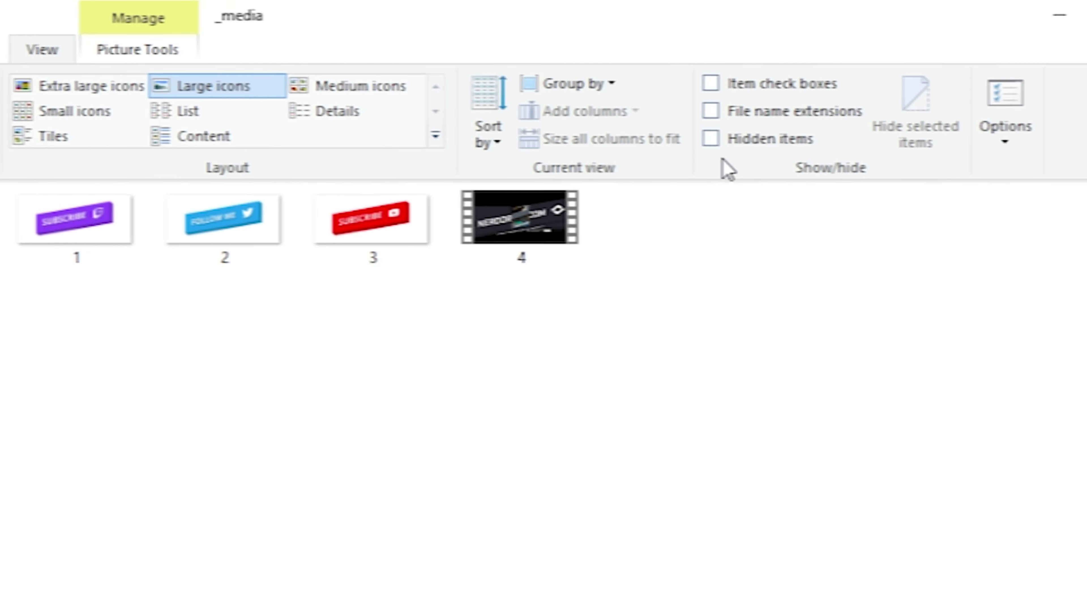
left_click(722, 112)
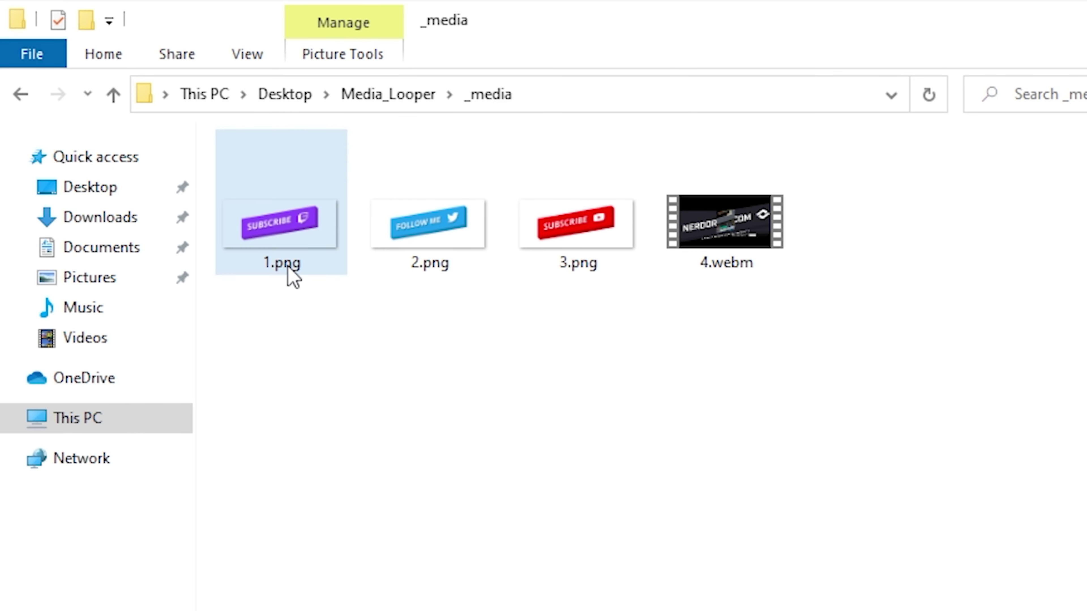
left_click(804, 413)
left_click(413, 267)
left_click(587, 248)
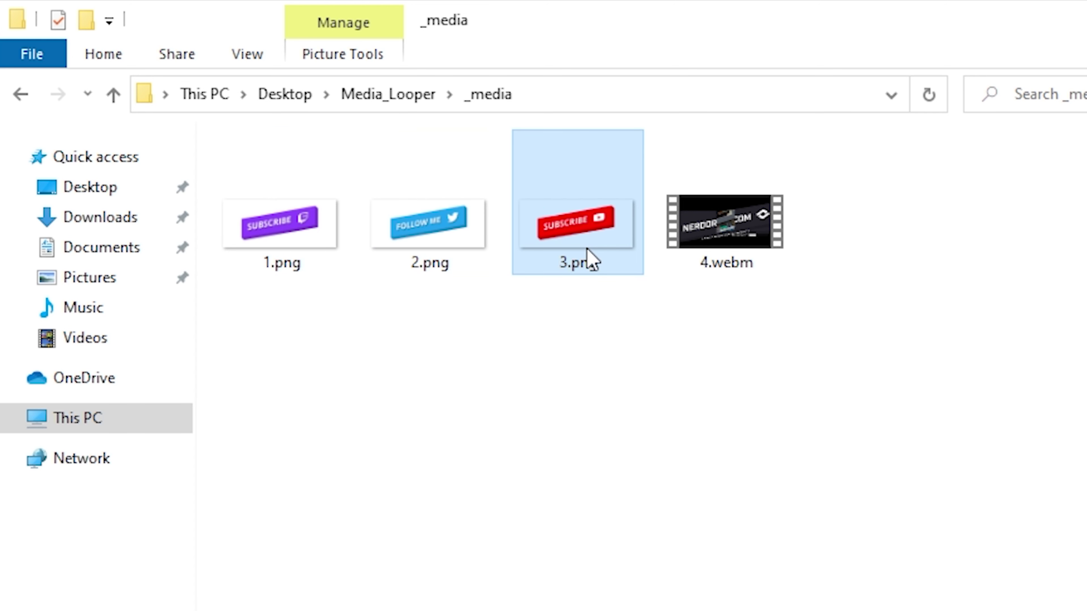
left_click(759, 240)
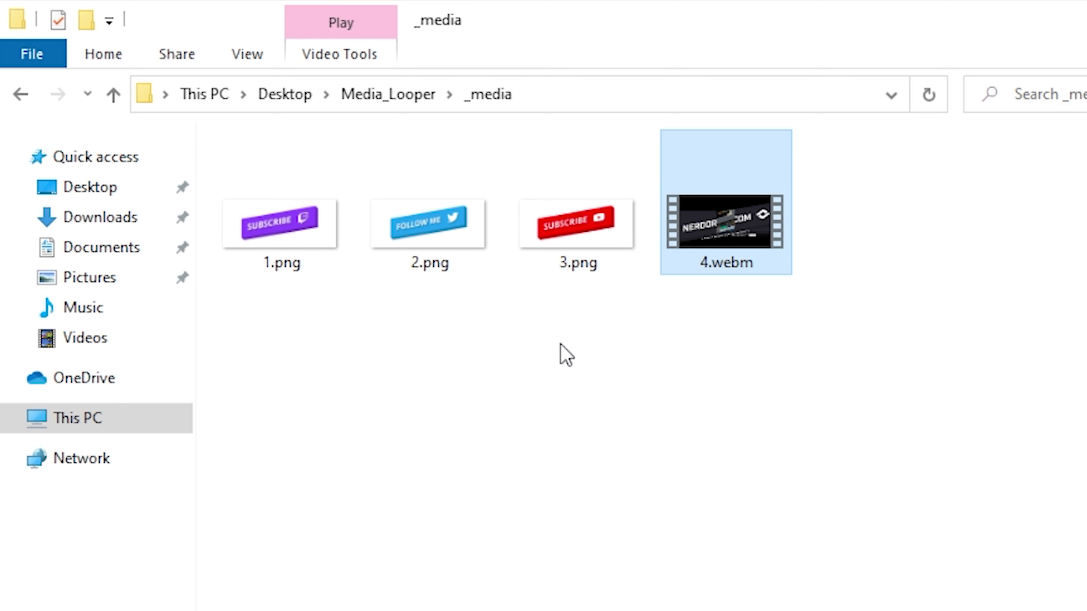
left_click(874, 284)
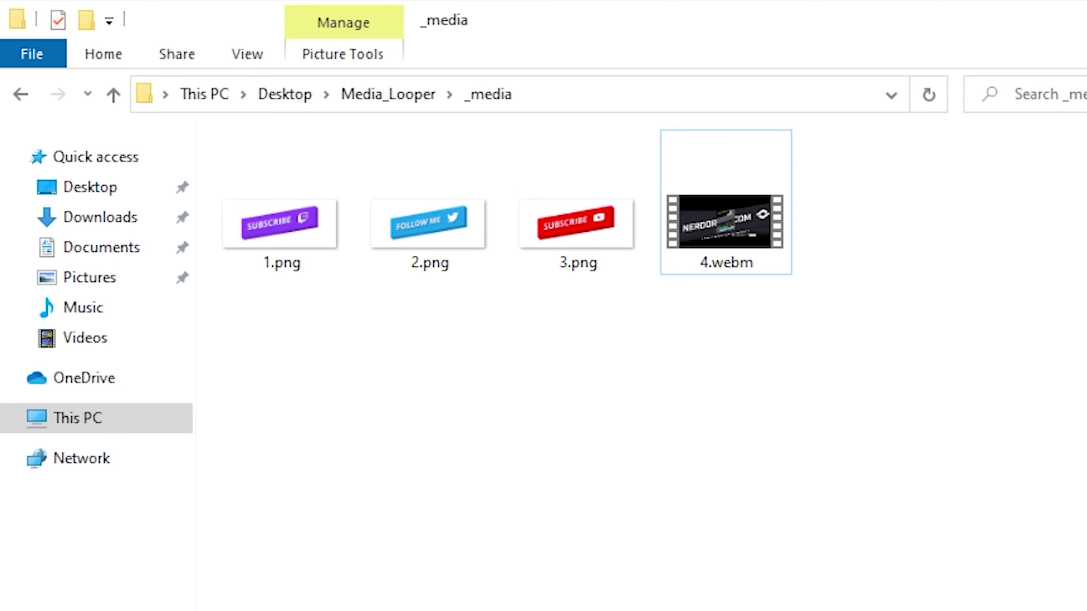
Move Discord_Ultimate_Popup.webm from Downloads into _media and rename it 5.webm
left_click(538, 589)
left_click(1008, 451)
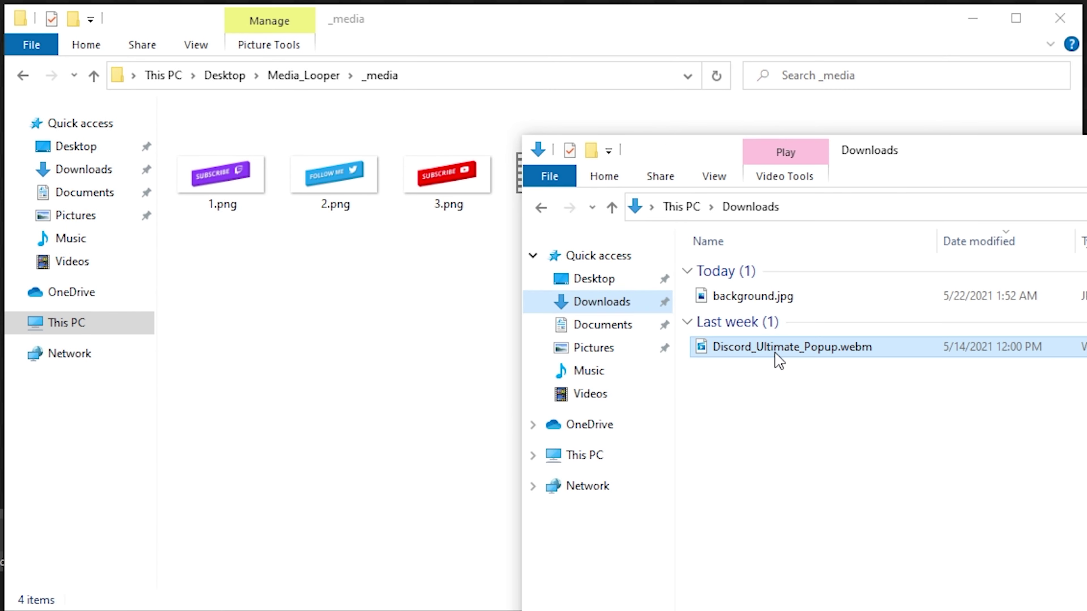
left_click_drag(778, 360, 292, 385)
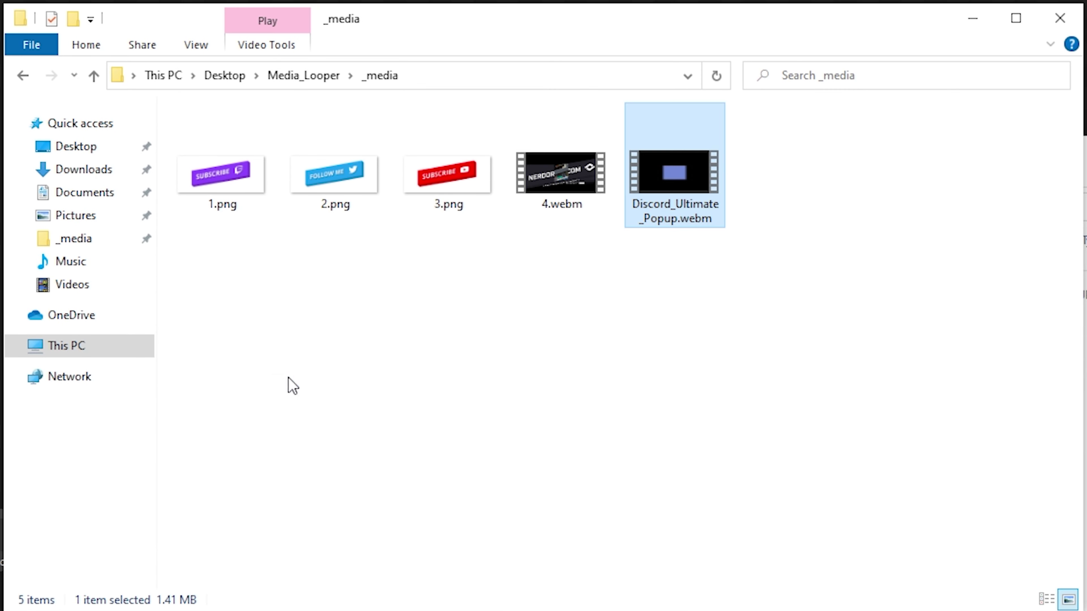
right_click(676, 201)
left_click(746, 497)
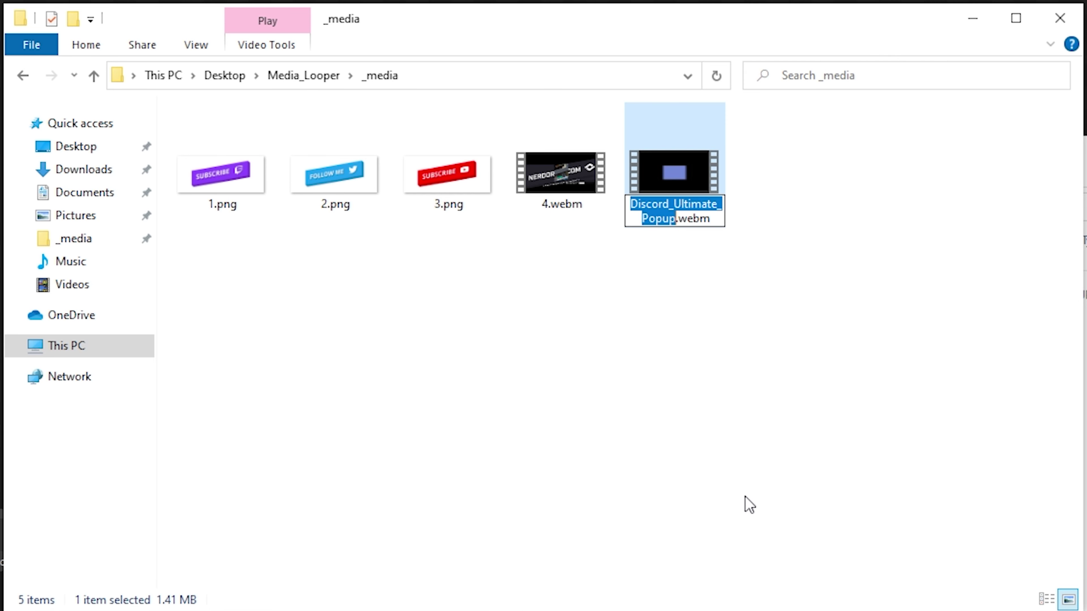
type("5")
left_click(823, 362)
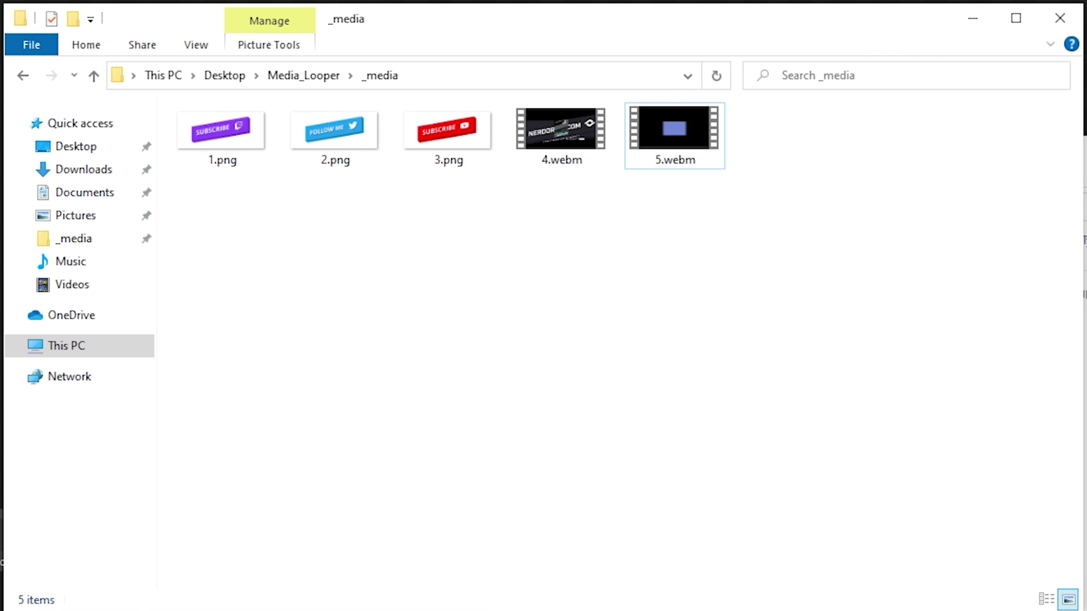
Delete 2.png from the _media folder
left_click(325, 150)
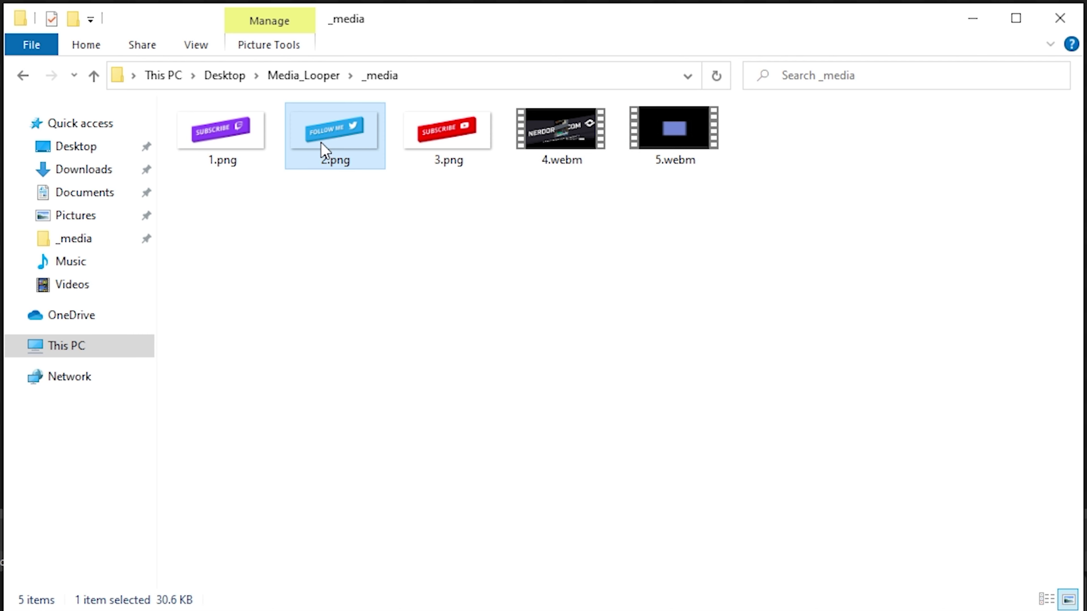
key("Delete")
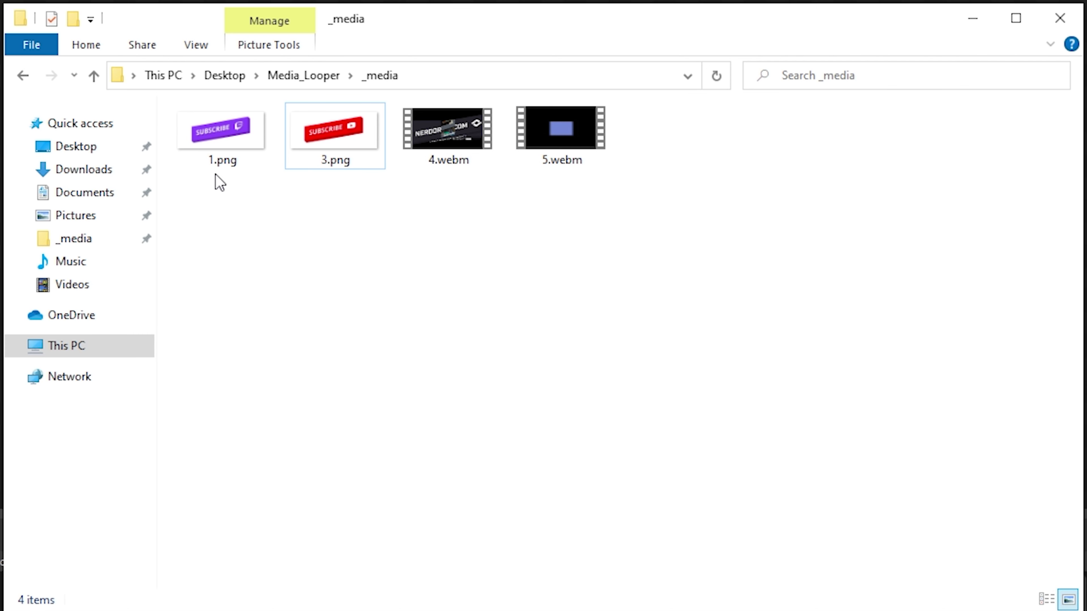
left_click(355, 167)
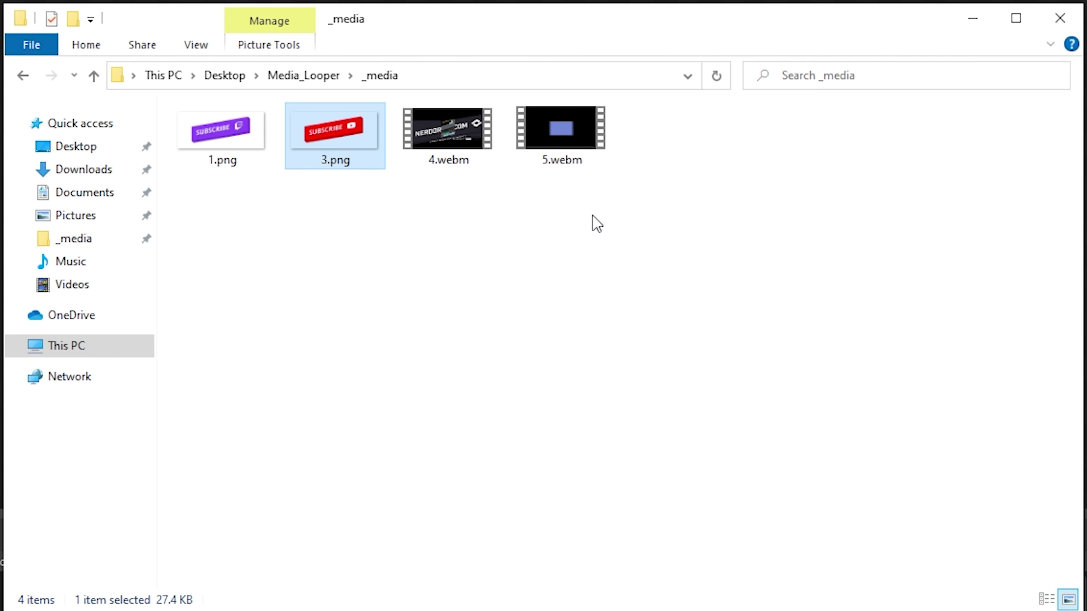
left_click(452, 219)
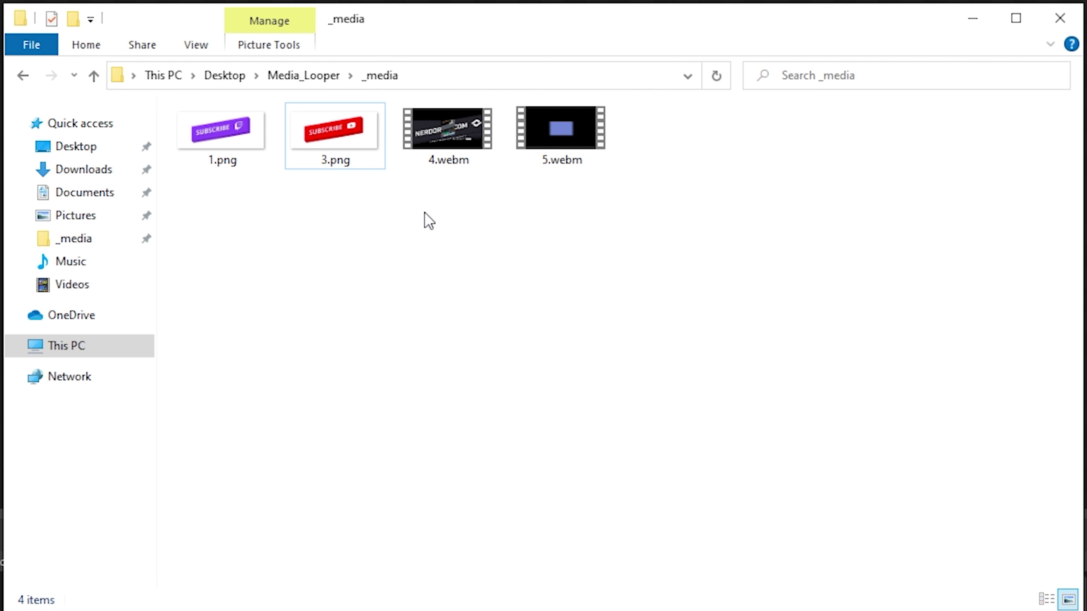
left_click(213, 144)
left_click(330, 145)
left_click(434, 143)
left_click(564, 163)
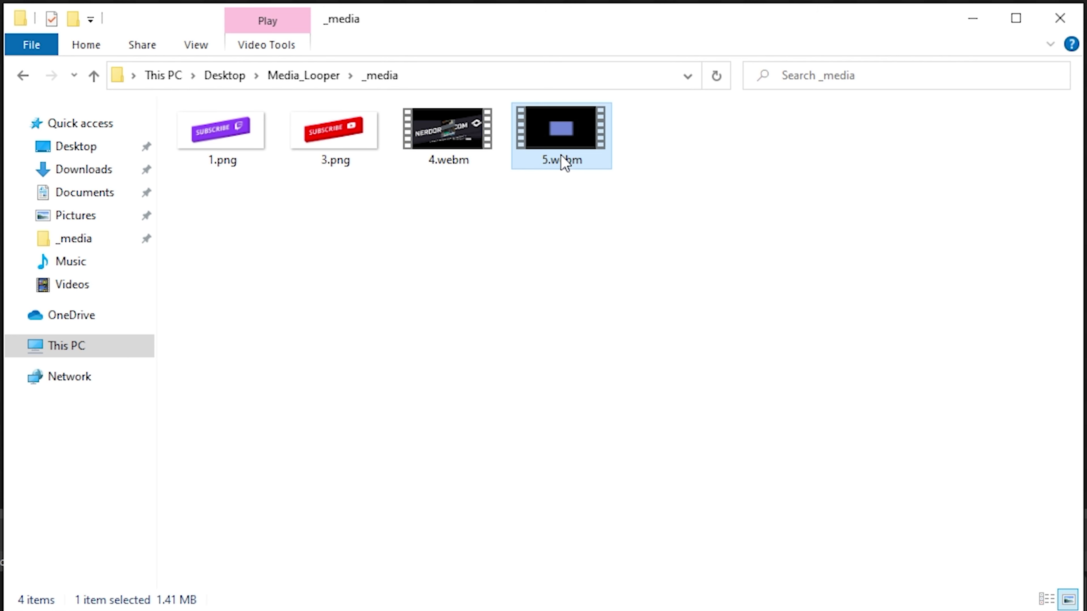
left_click(542, 222)
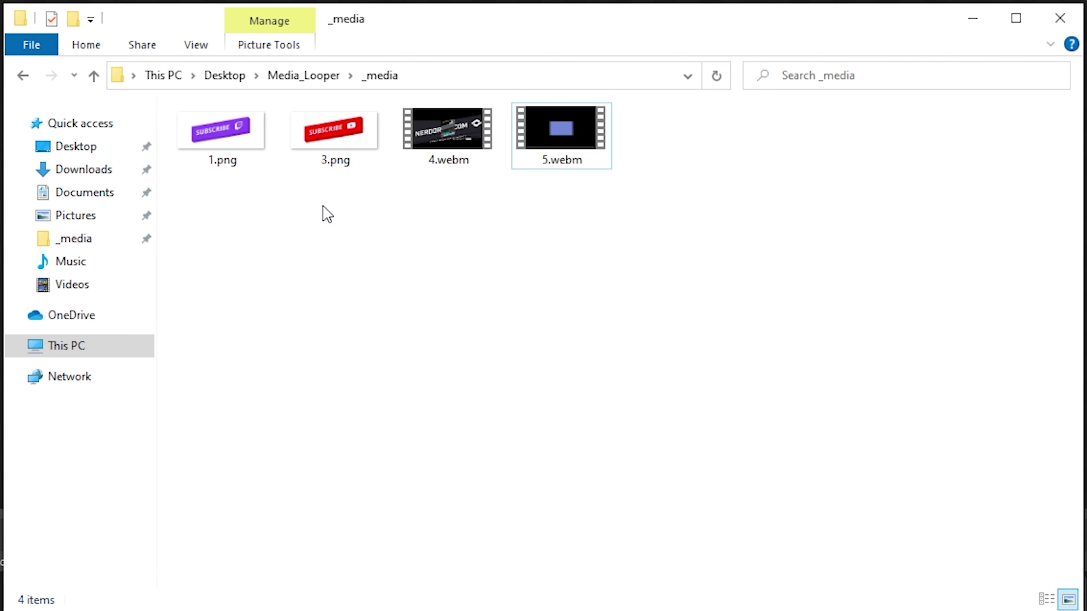
left_click(315, 159)
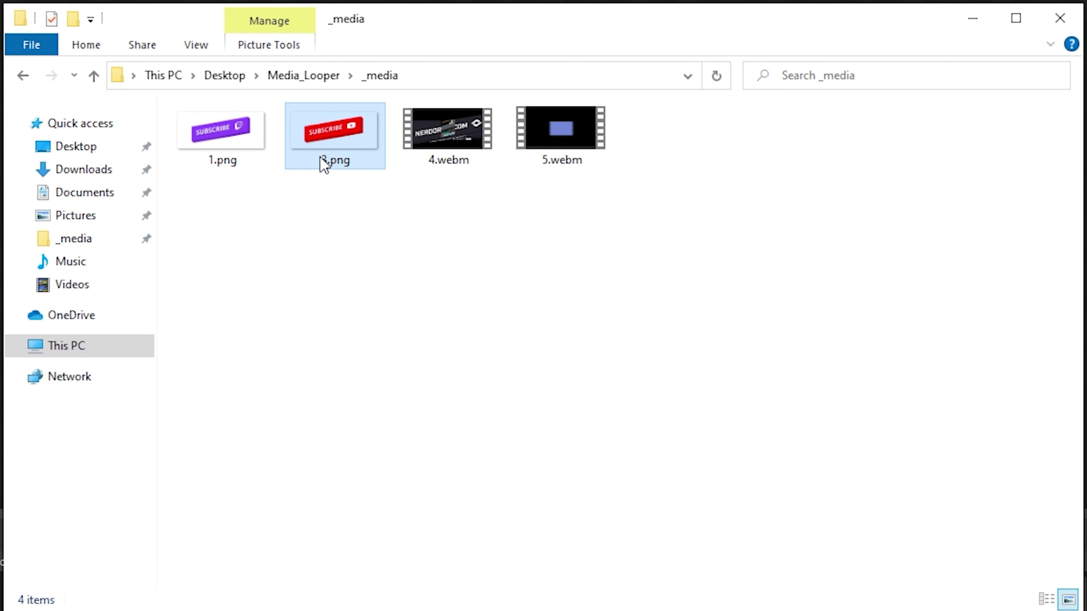
right_click(314, 154)
left_click(585, 223)
left_click(423, 114)
right_click(423, 113)
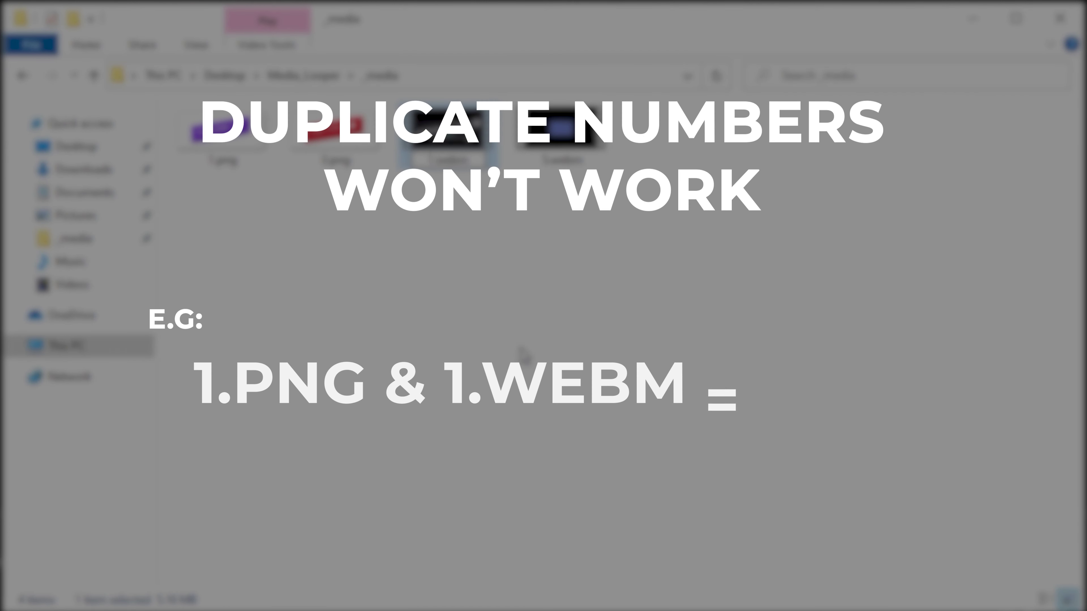
key("Return")
left_click(252, 173)
key("shift+Right")
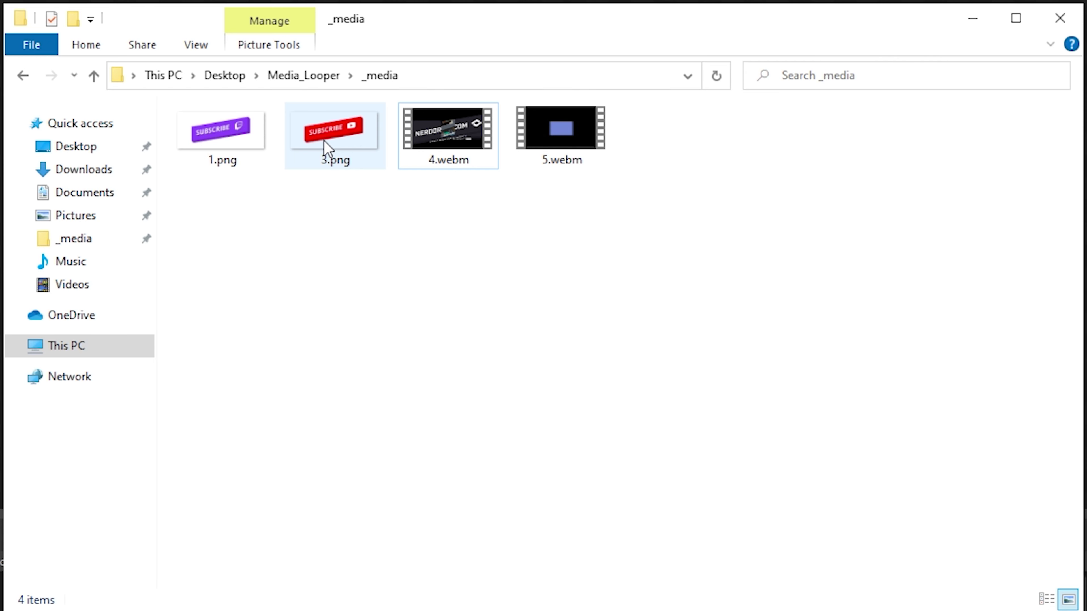
Drag 5-second-delay.html from Media_Looper's Loops folder into the OBS scene as a source
left_click(300, 79)
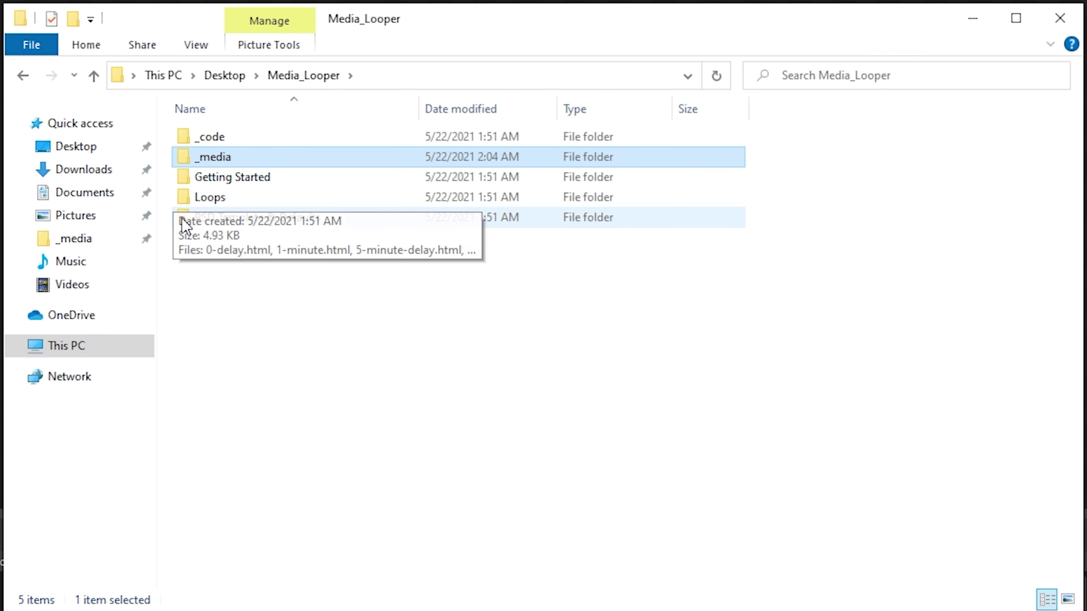
double_click(226, 204)
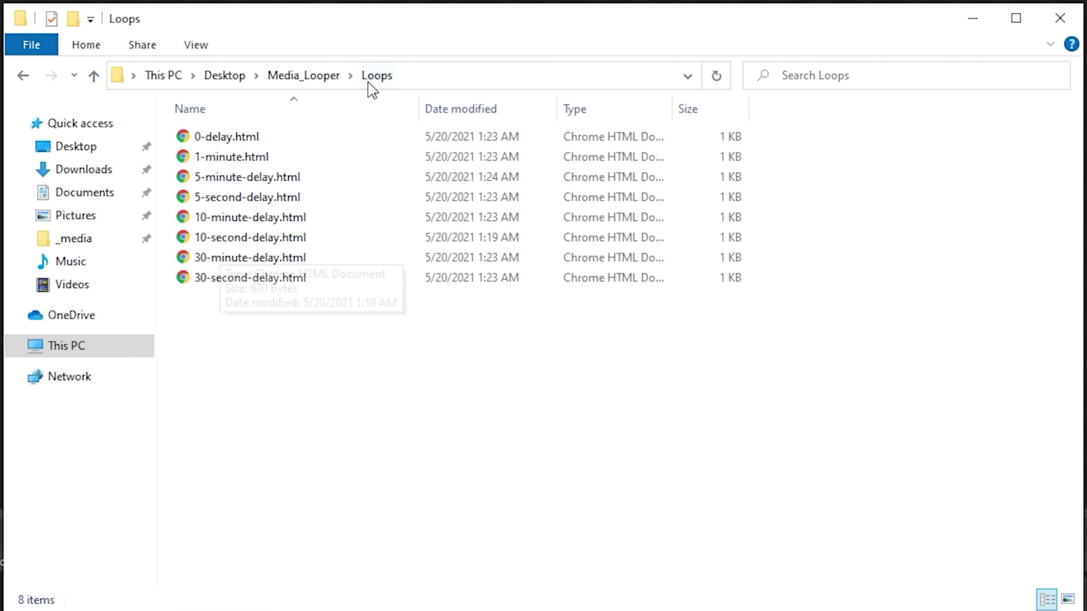
left_click(308, 206)
left_click_drag(256, 209, 539, 119)
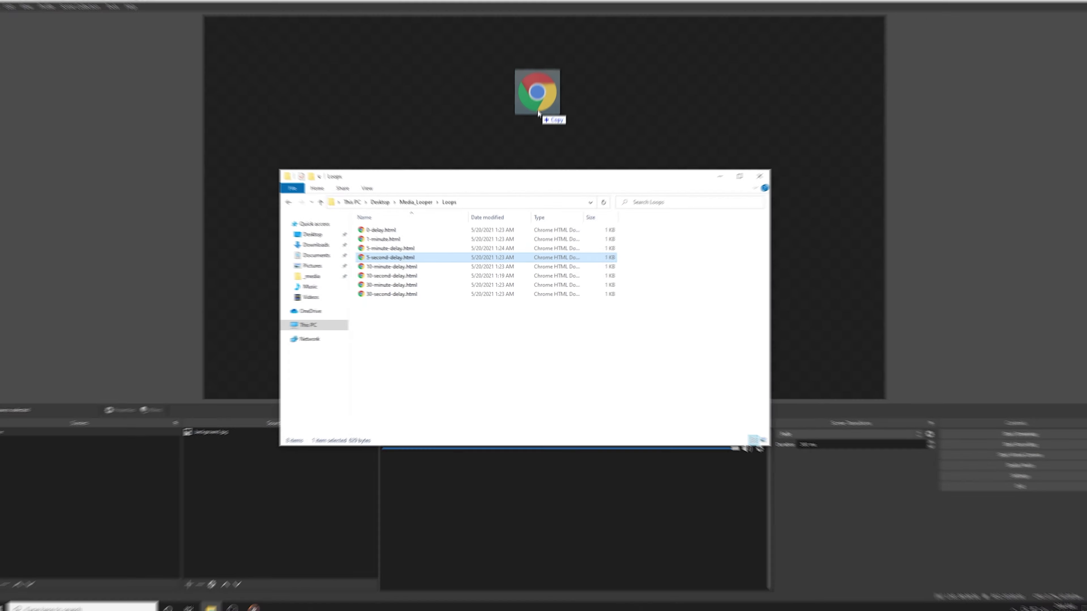
left_click(277, 520)
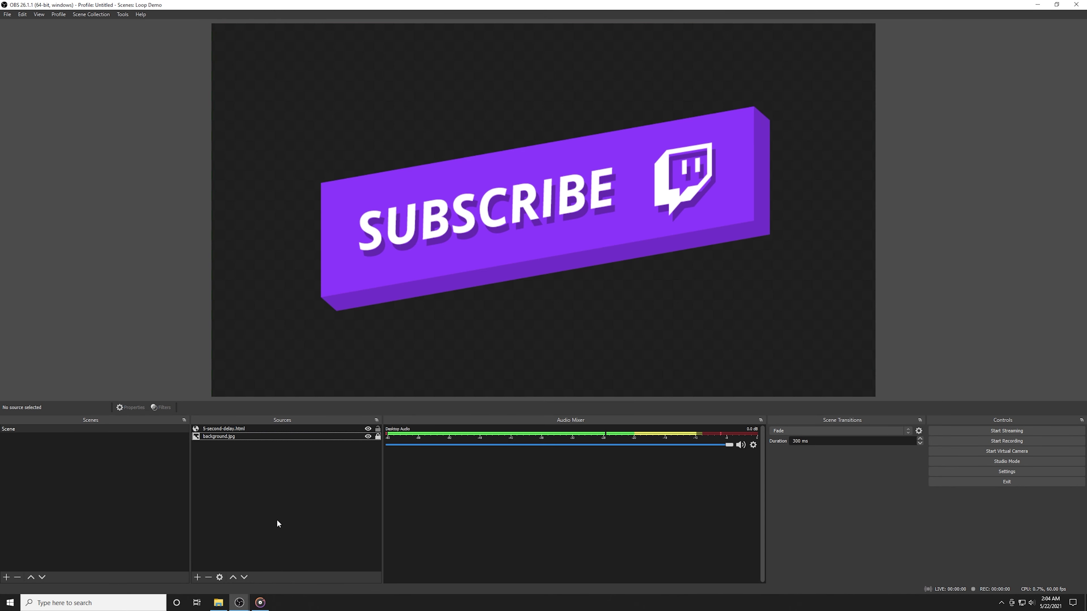
left_click(236, 428)
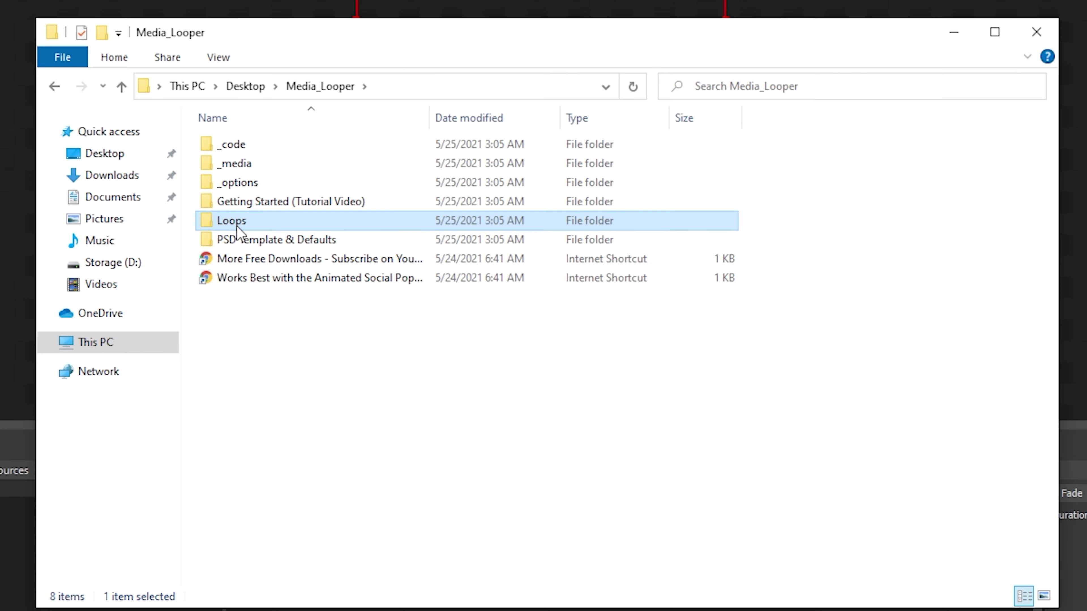
Browse the nine loop files in the Loops > Delay Between Each folder
double_click(410, 303)
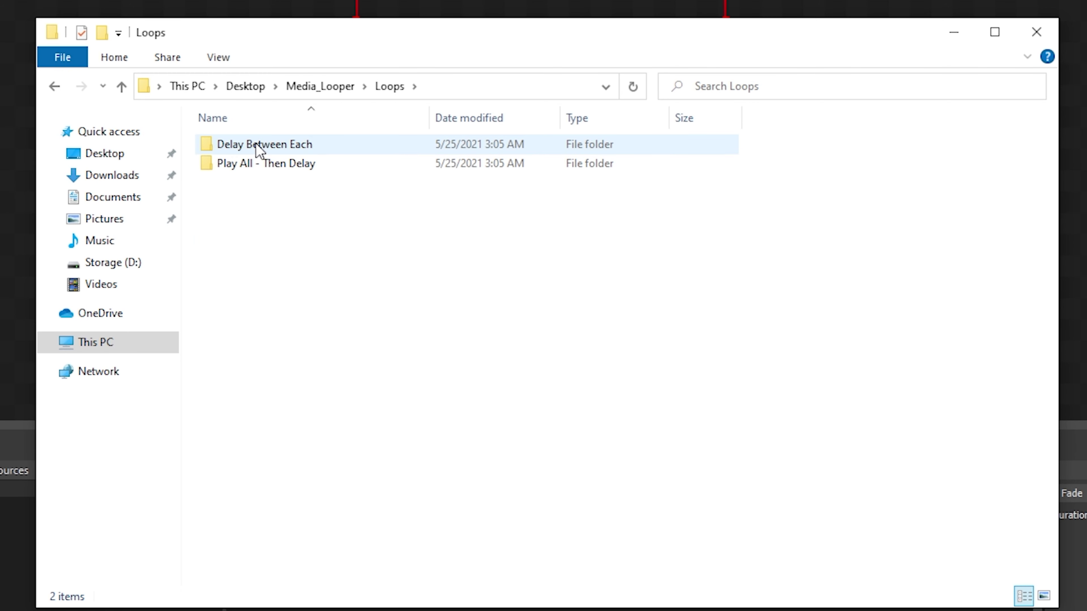
left_click(248, 149)
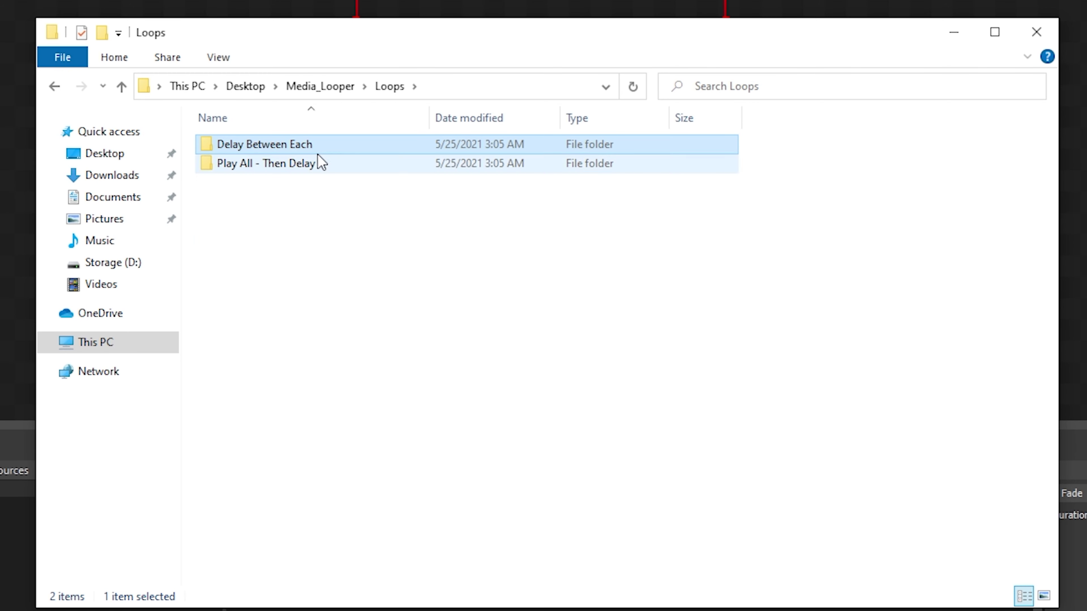
double_click(257, 149)
left_click_drag(287, 345, 253, 148)
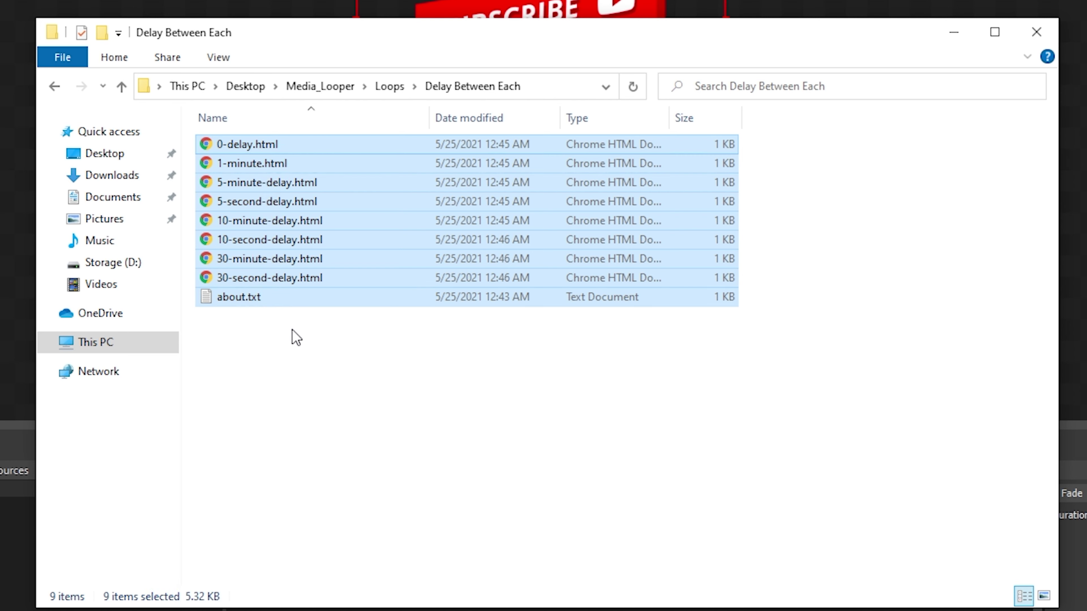
left_click(293, 335)
left_click(390, 86)
left_click(311, 197)
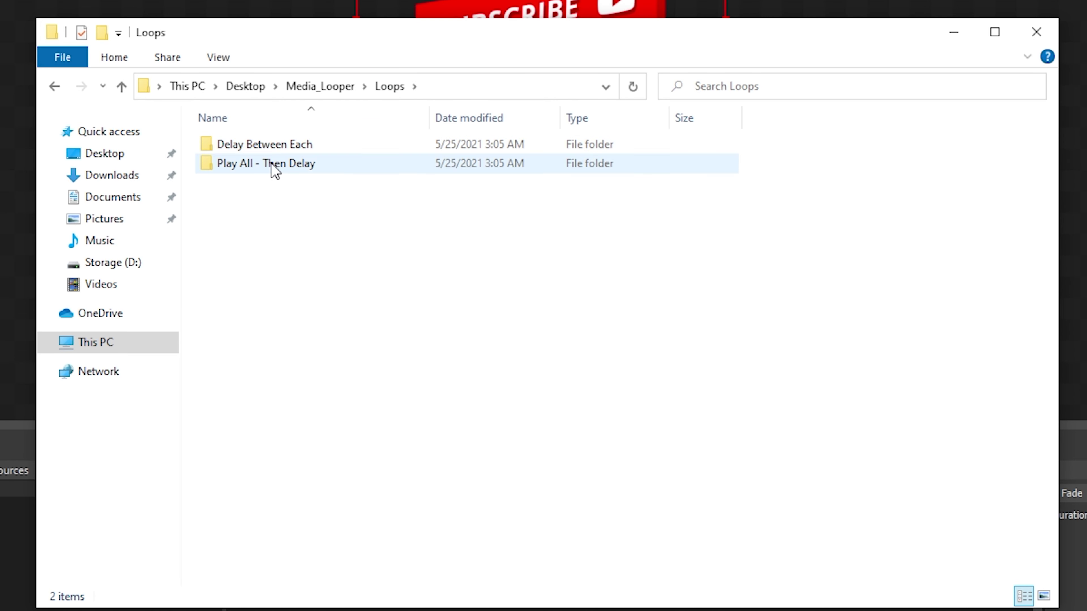
Review the nine loop files in the Play All - Then Delay folder
left_click(244, 166)
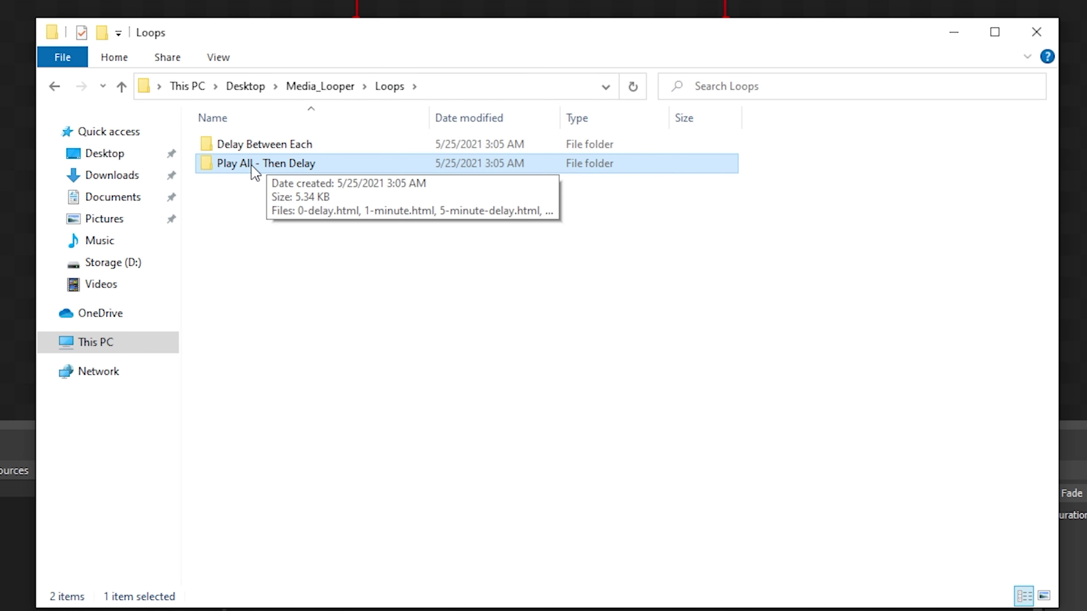
double_click(263, 166)
left_click_drag(296, 359, 266, 136)
left_click(280, 364)
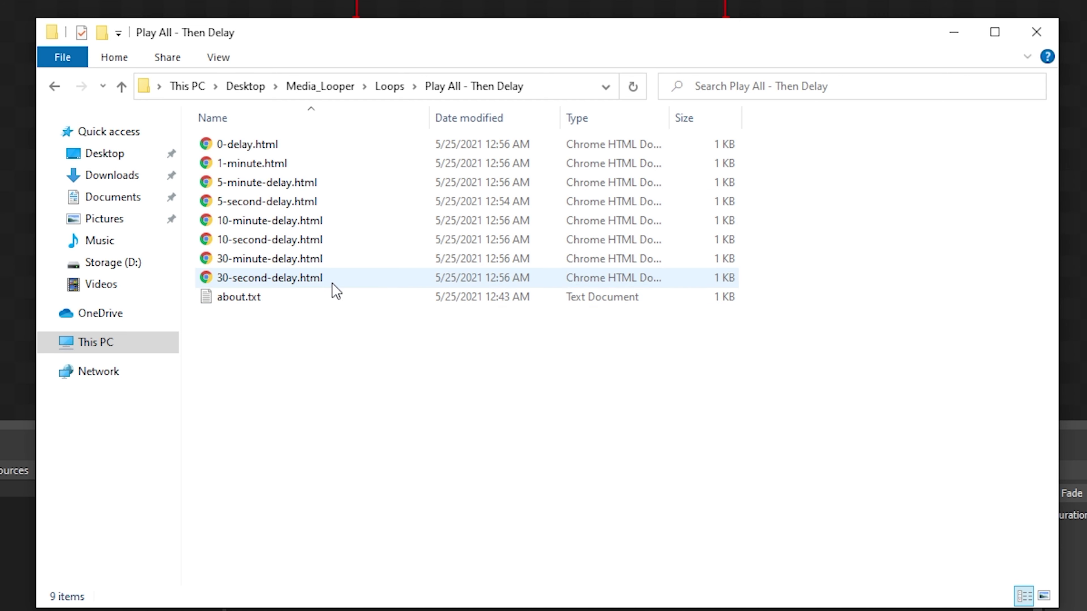
left_click(388, 87)
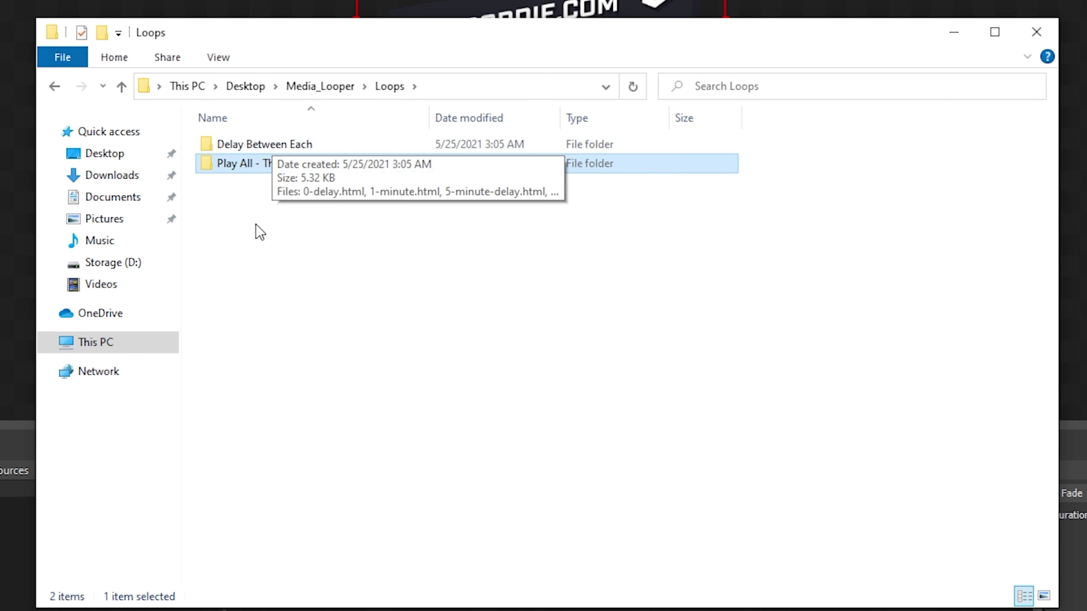
Select 10-minute-delay.html in Play All - Then Delay, then return to Media_Looper
double_click(249, 171)
left_click(259, 246)
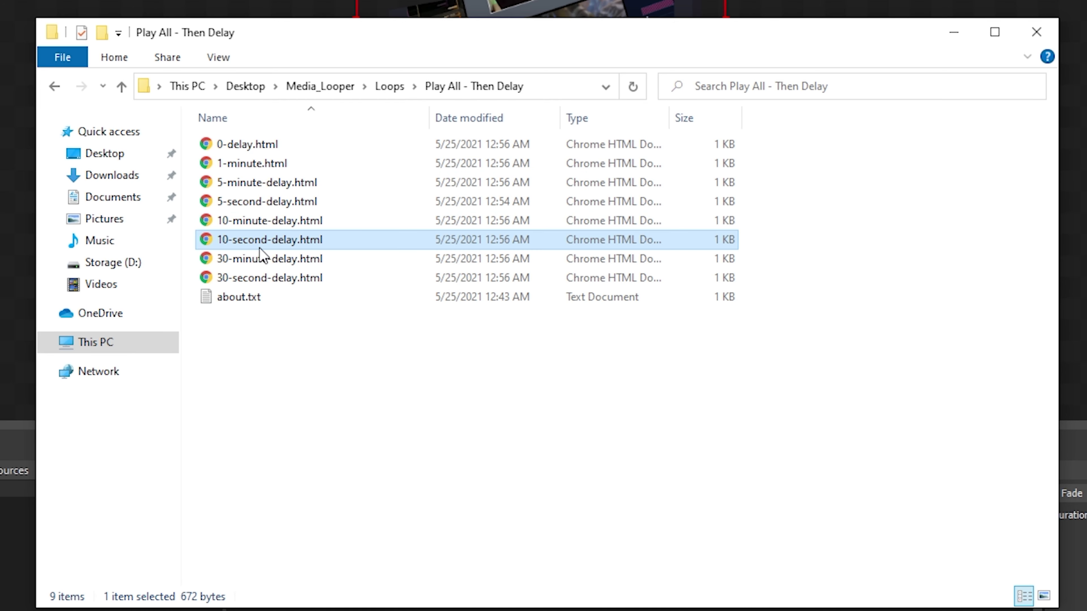
left_click(261, 220)
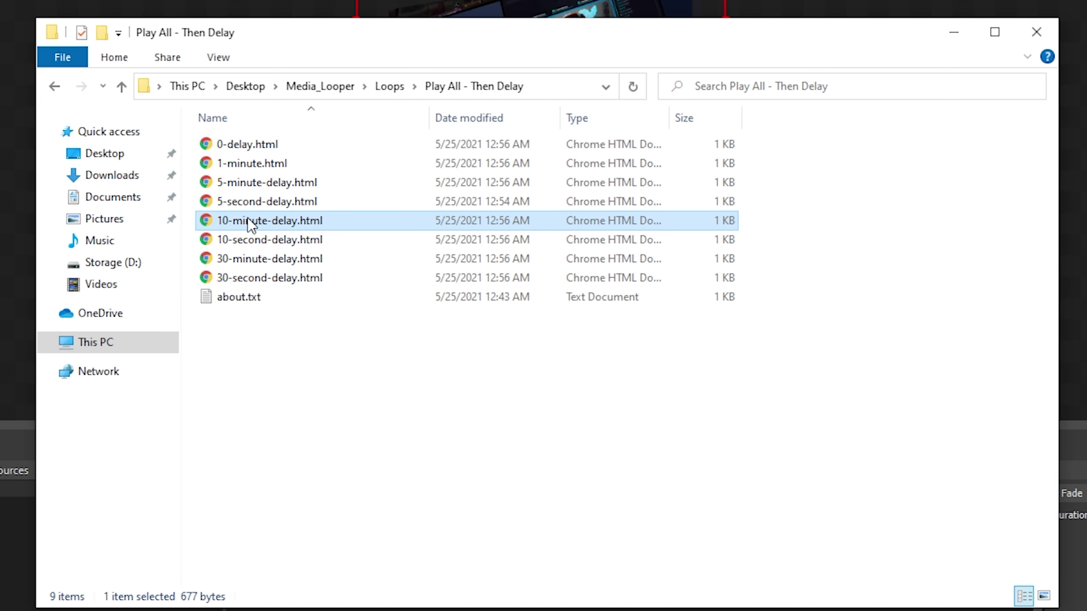
left_click(386, 91)
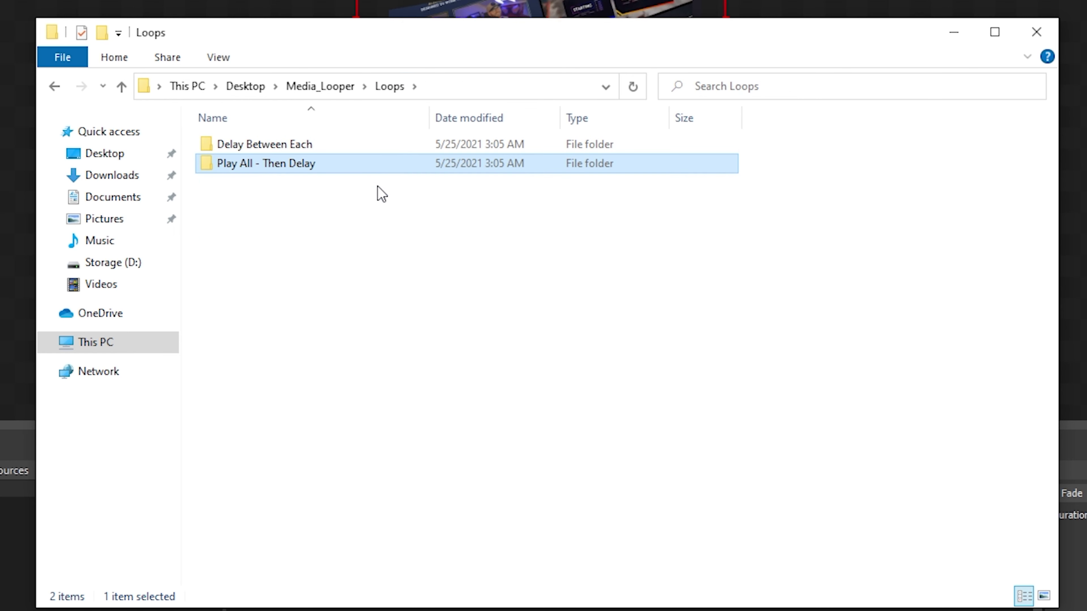
left_click(323, 88)
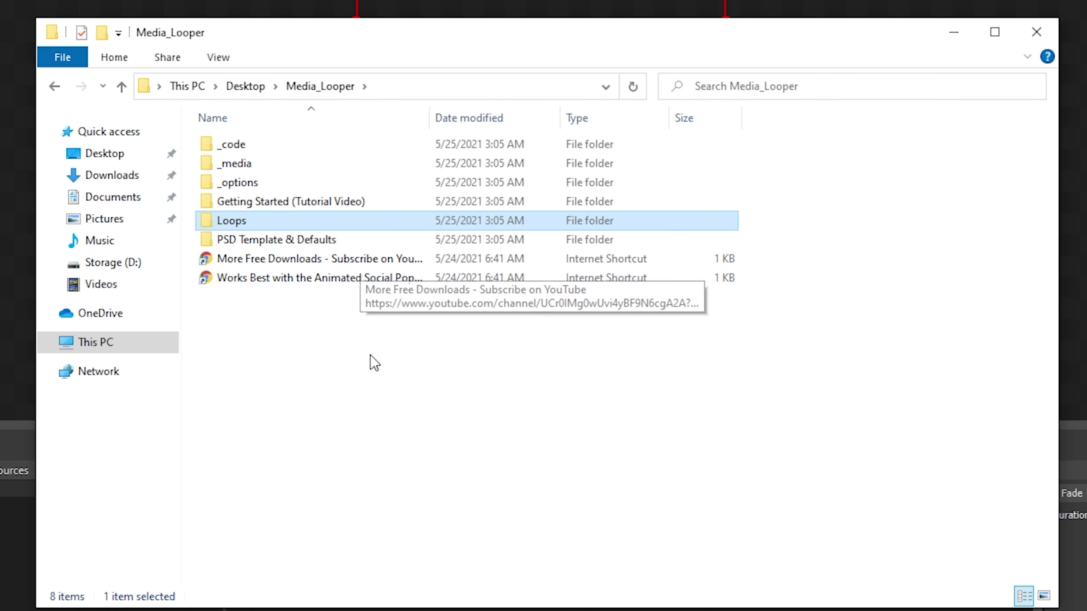
left_click(373, 363)
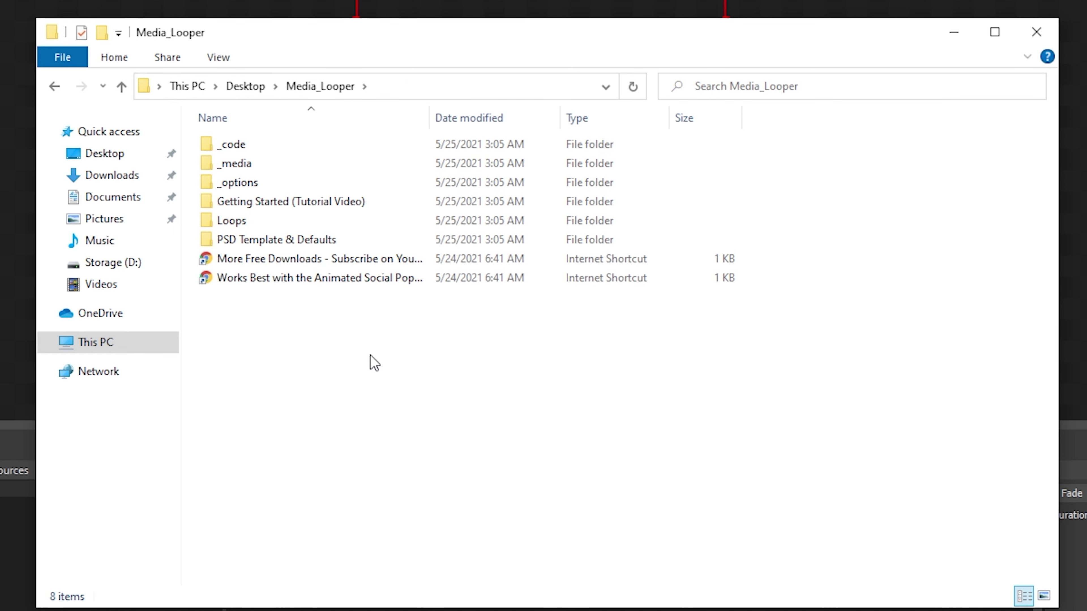
double_click(254, 184)
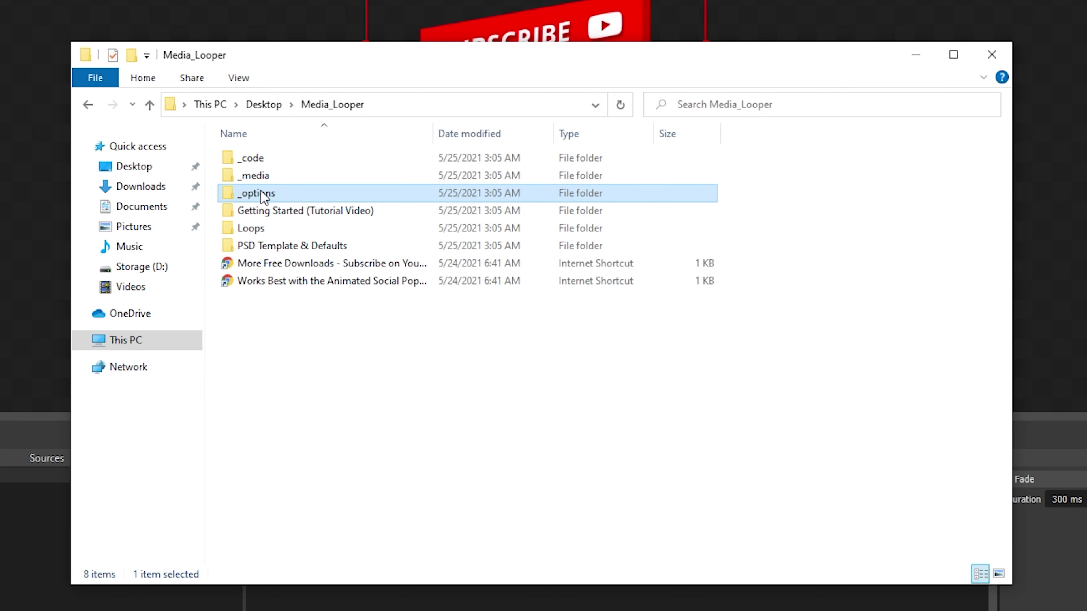
Open image-duration.txt from _options, replace the duration 5 with 1, and save
double_click(267, 195)
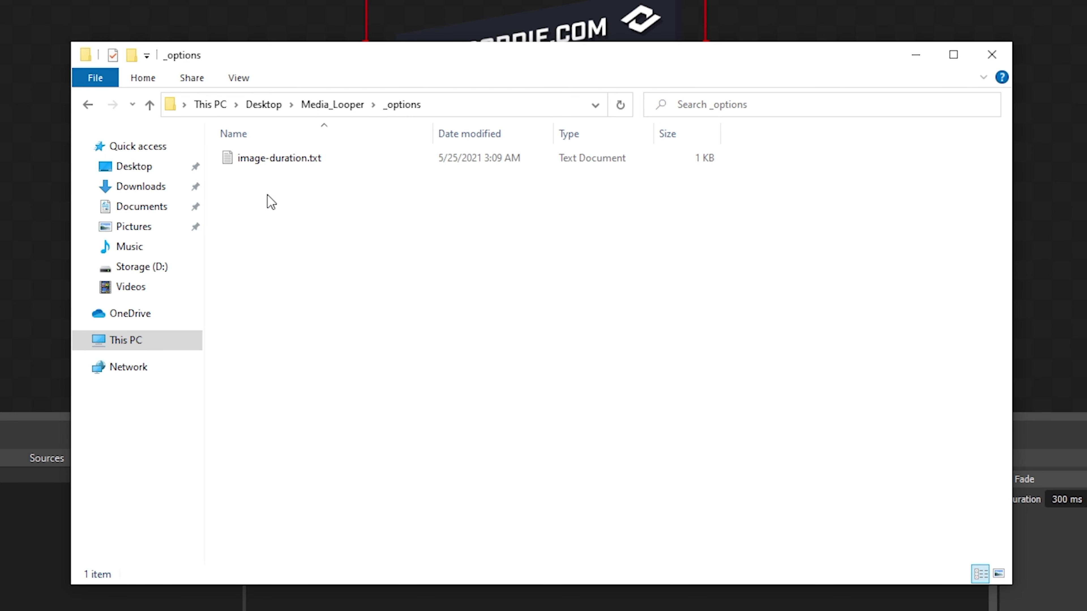
double_click(256, 159)
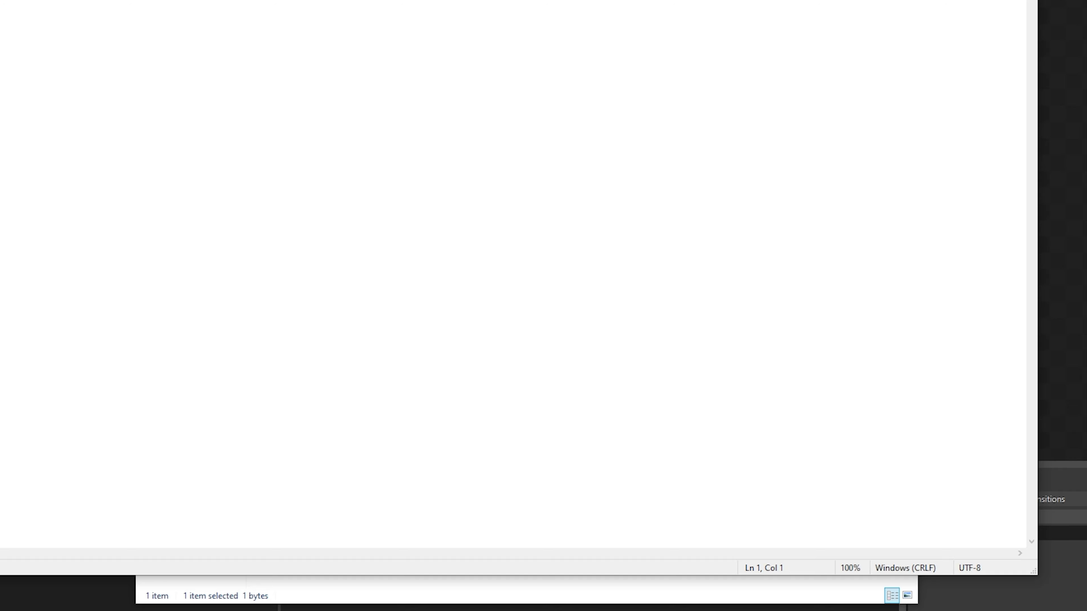
key("super+Down")
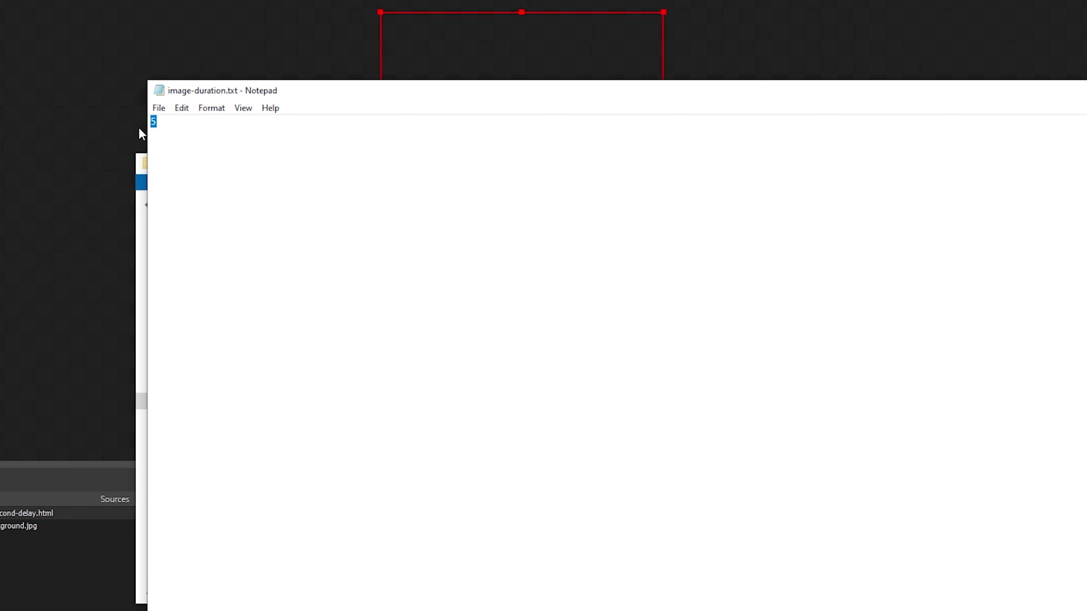
type("1")
left_click(159, 108)
mouse_move(181, 108)
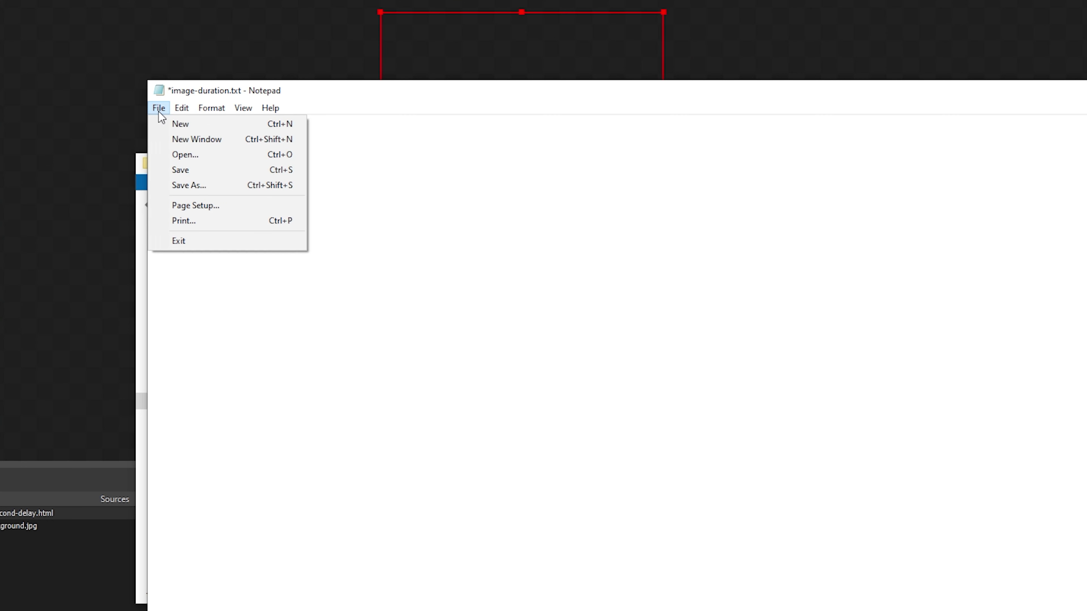
left_click(164, 168)
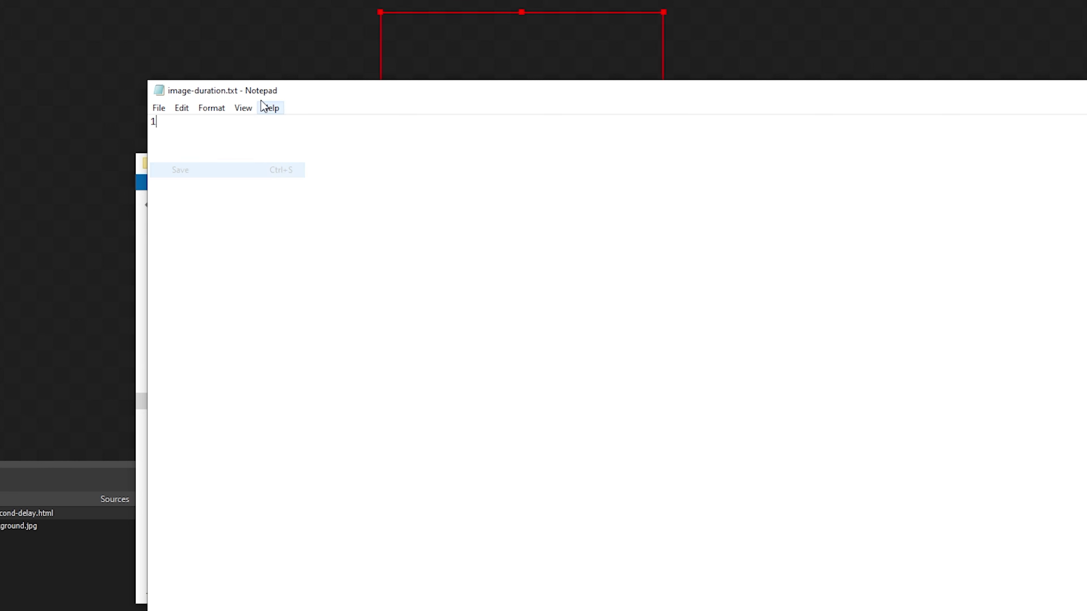
Inspect the 5-second-delay.html source's properties and close them with OK
left_click(48, 576)
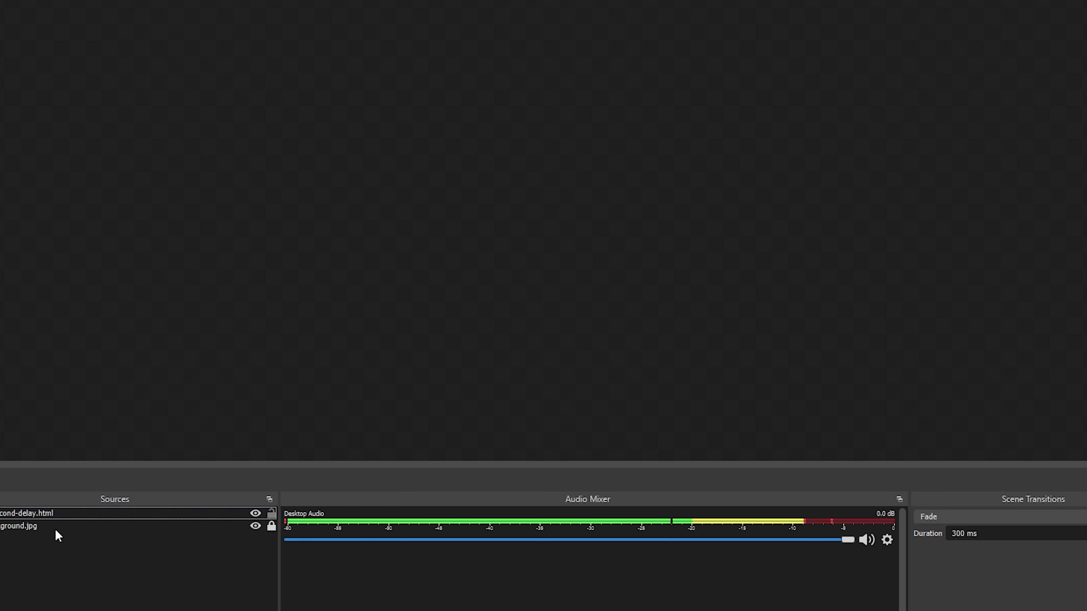
double_click(57, 514)
scroll(411, 461, "down", 3)
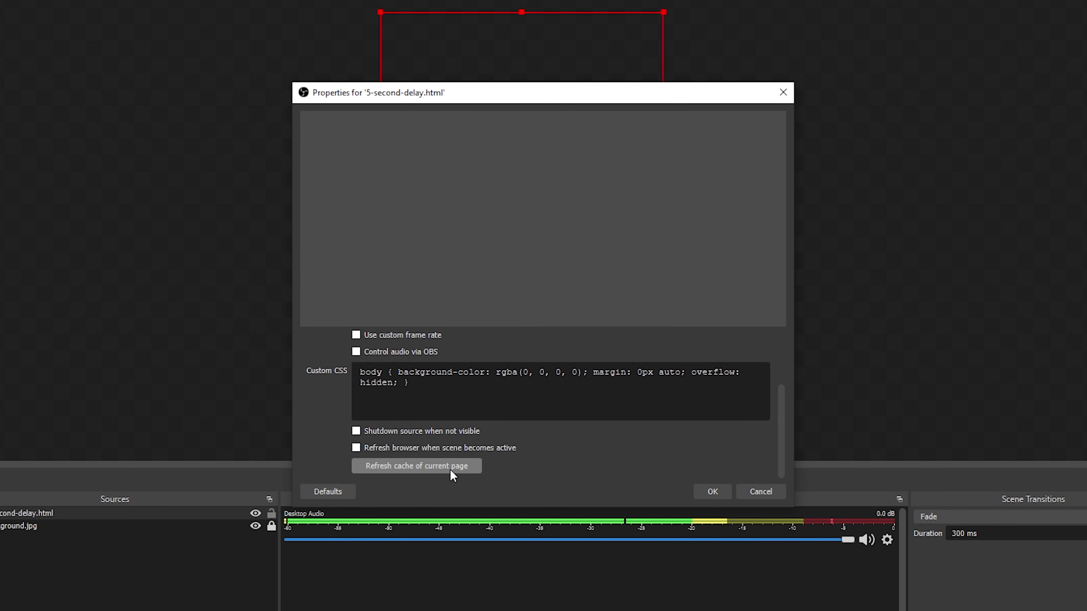
left_click(698, 492)
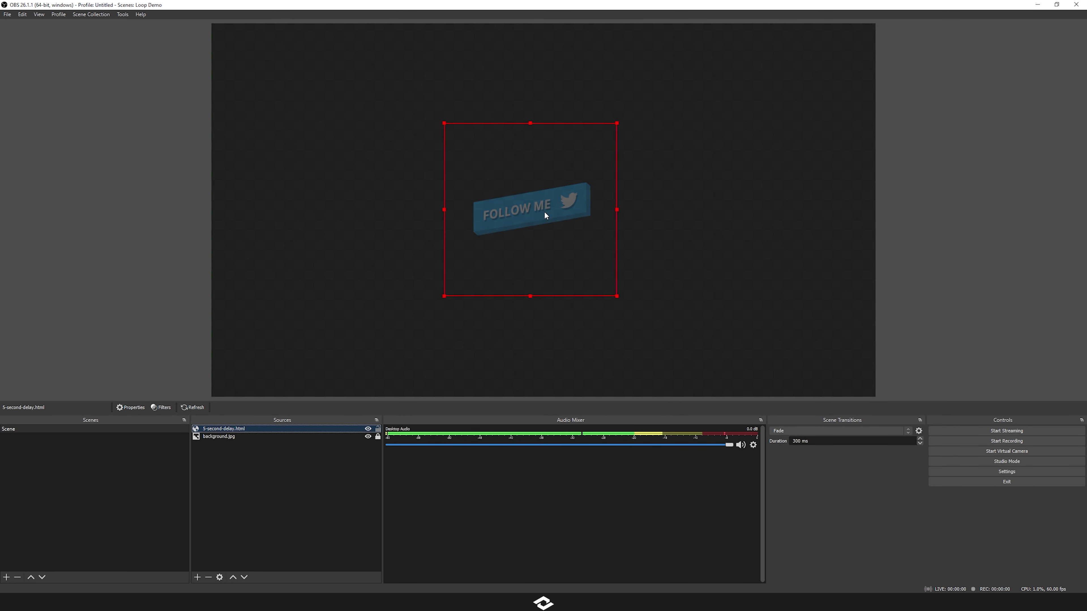
Set the source's local file to Desktop > Media_Looper > Loops > 5-second-delay.html
double_click(329, 427)
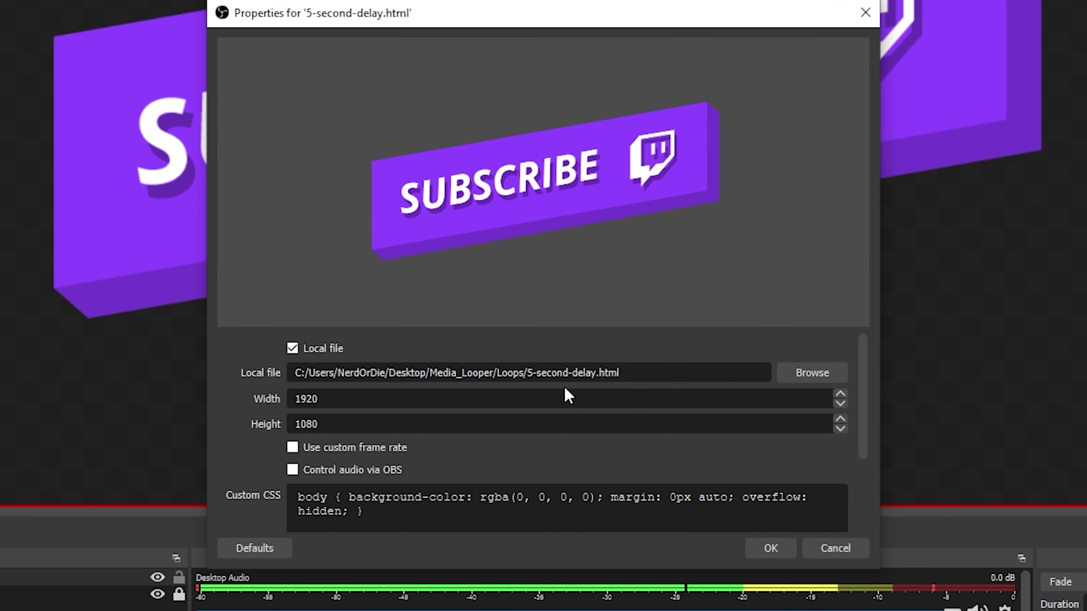
left_click(812, 372)
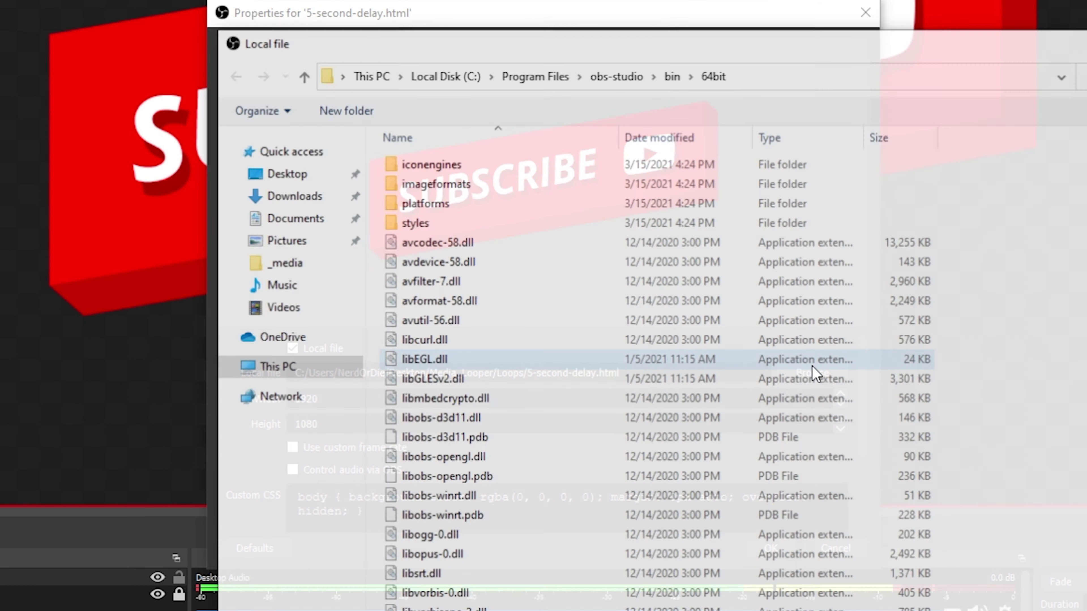
left_click(256, 174)
double_click(475, 167)
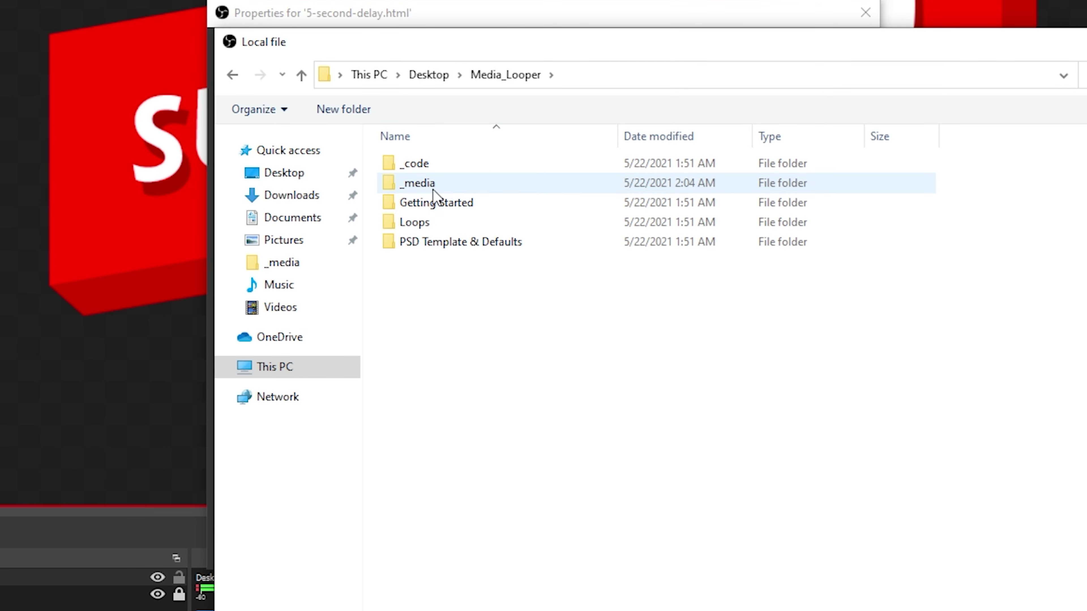
left_click(421, 225)
double_click(419, 222)
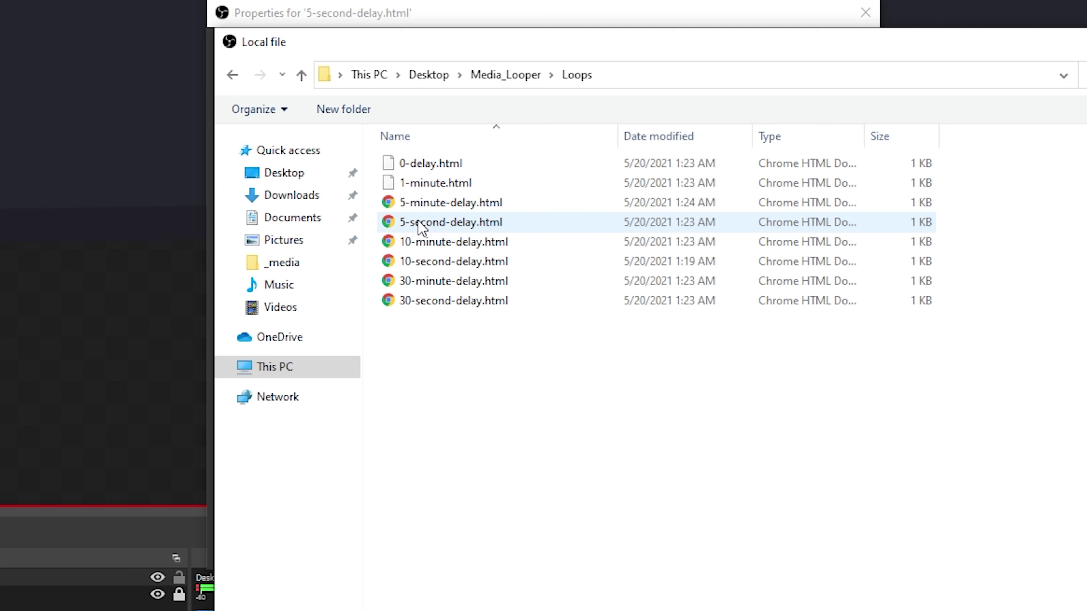
left_click(439, 227)
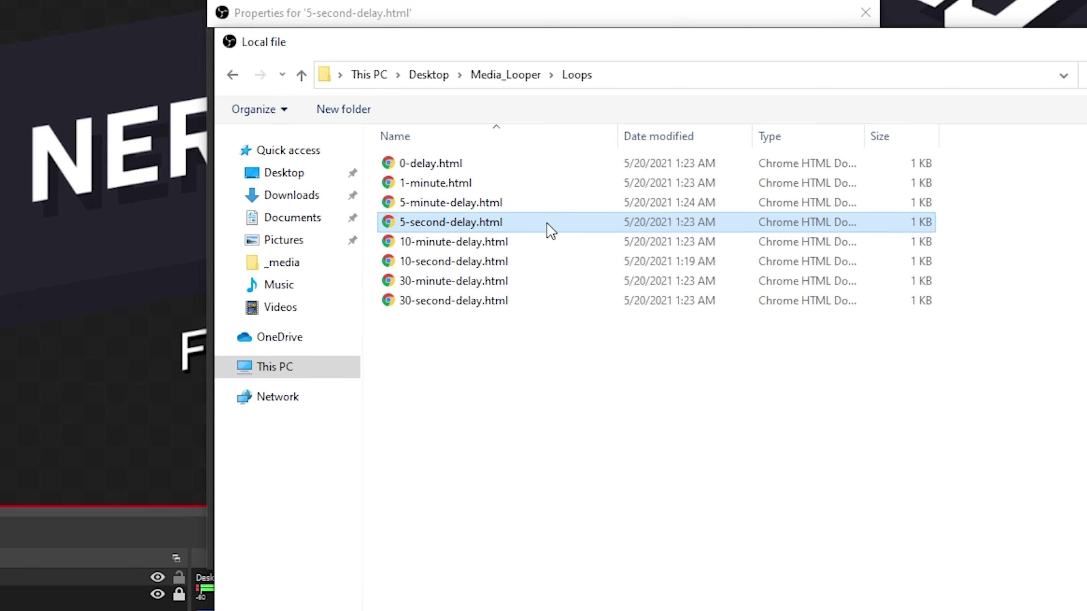
double_click(514, 223)
left_click(776, 549)
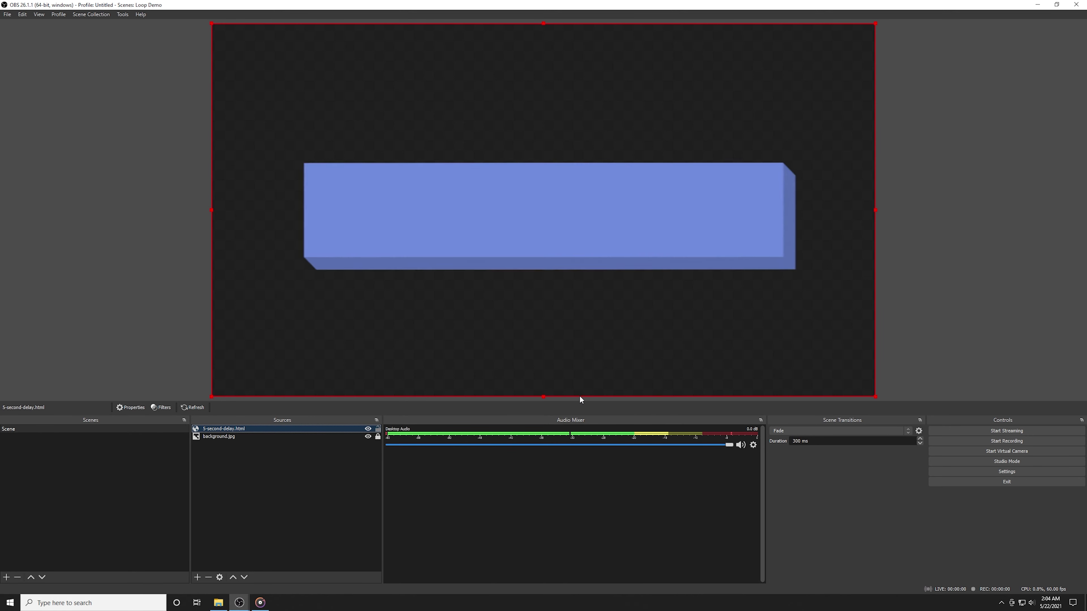
Resize the 5-second-delay.html browser source to 500 × 500 and centre it on the canvas
double_click(580, 397)
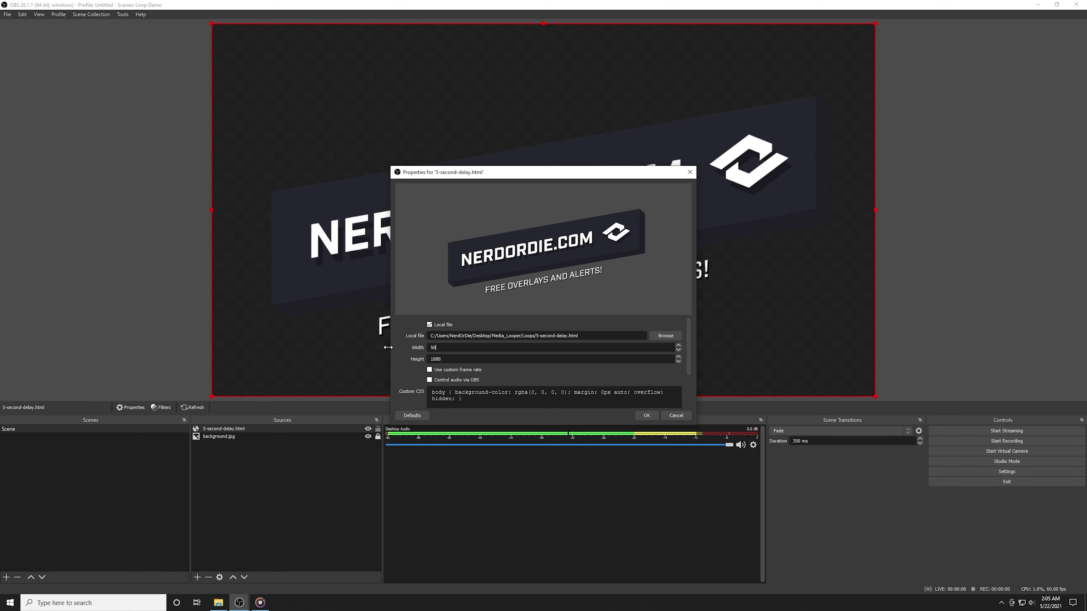
type("500")
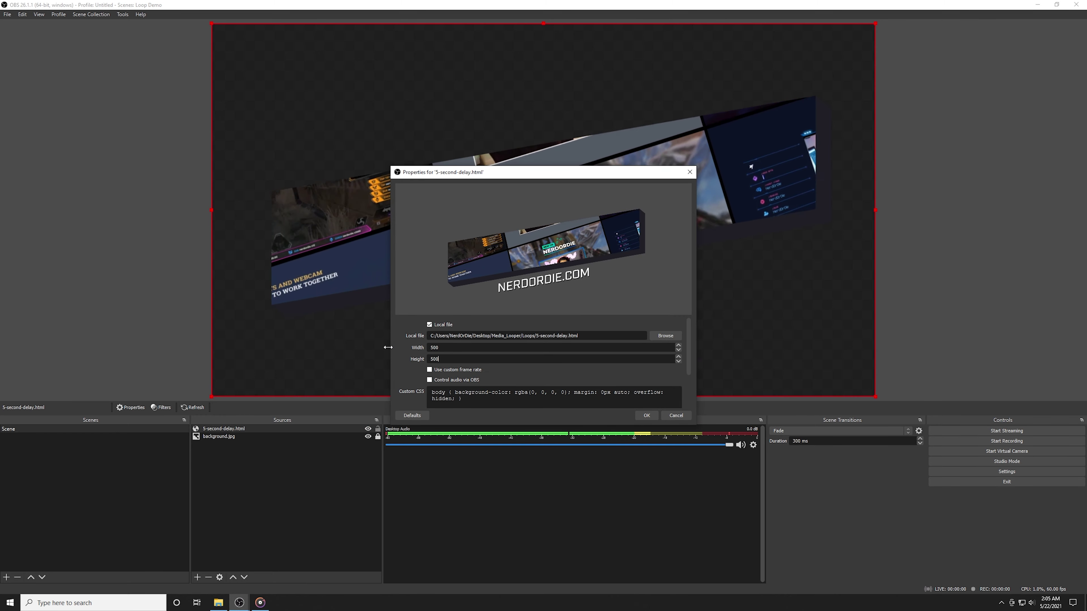
key("Return")
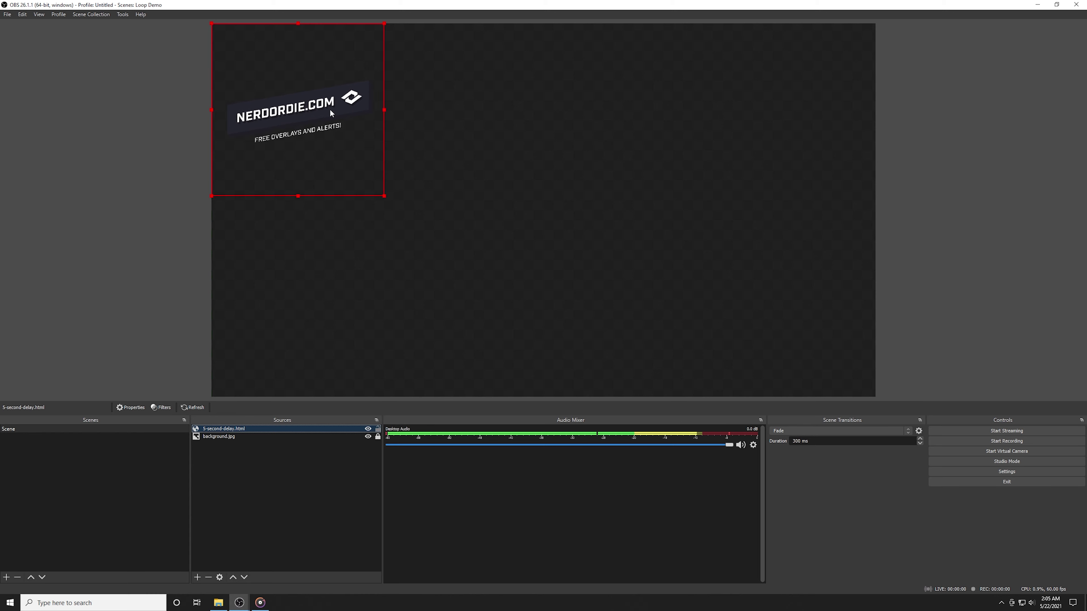
left_click_drag(329, 108, 595, 198)
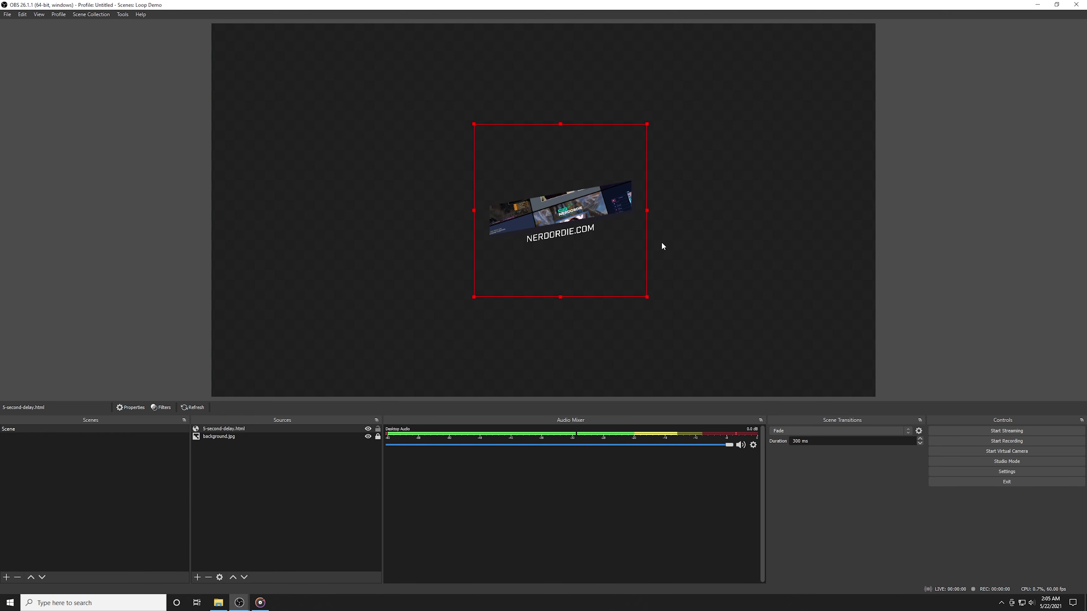
left_click(959, 338)
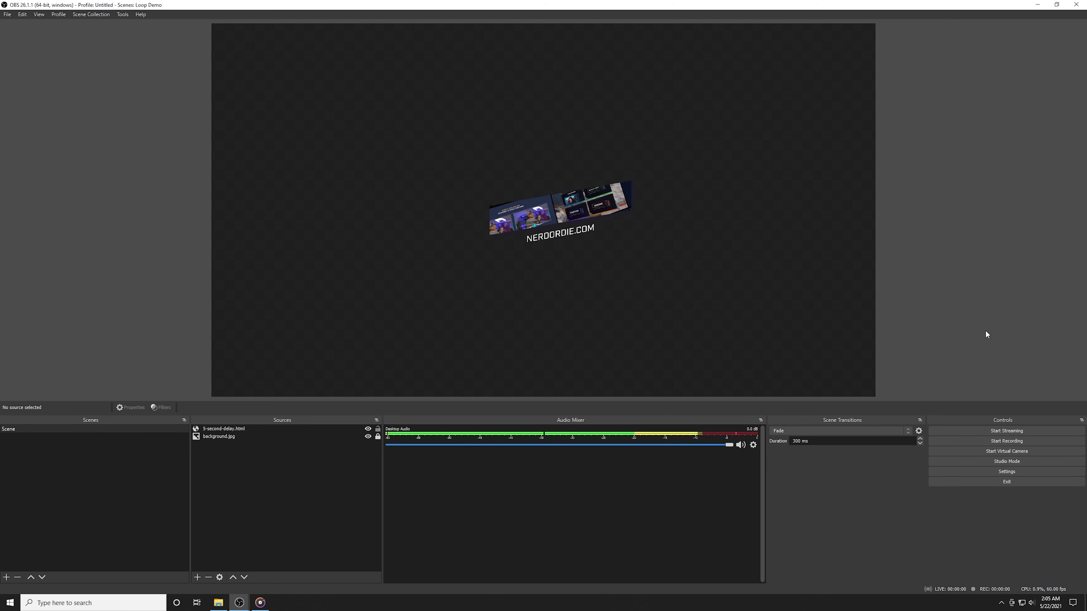
left_click(557, 223)
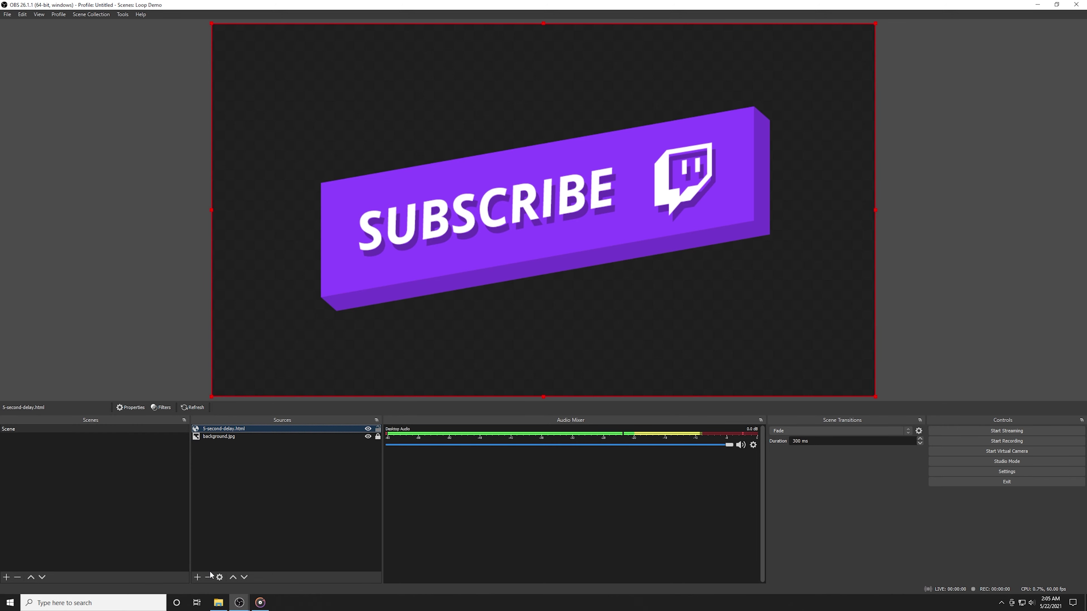
Bring File Explorer forward on Media_Looper > _media and move it lower right
left_click(218, 603)
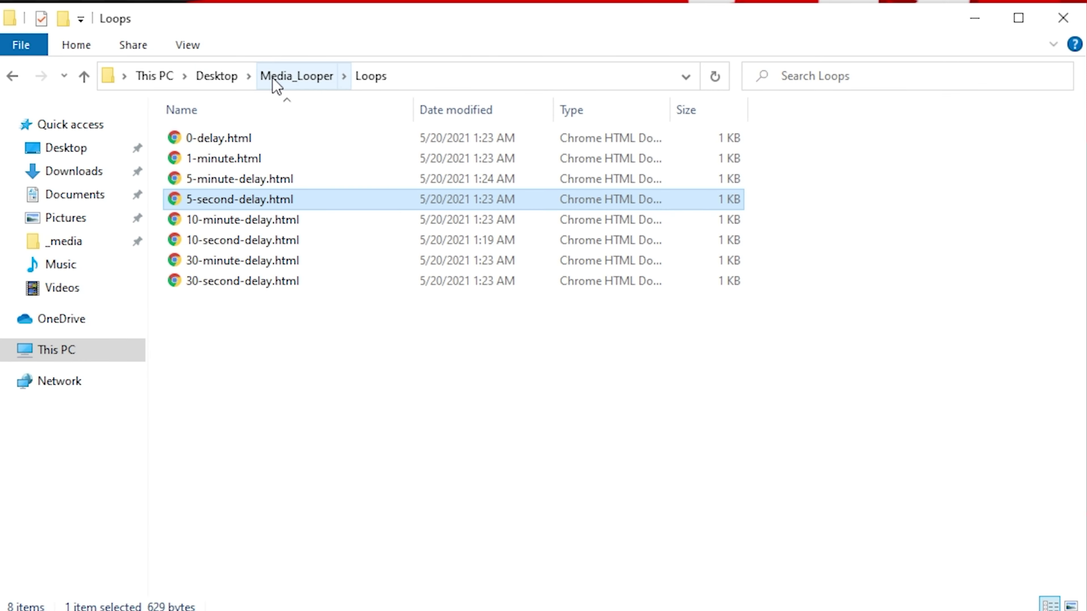
left_click(408, 208)
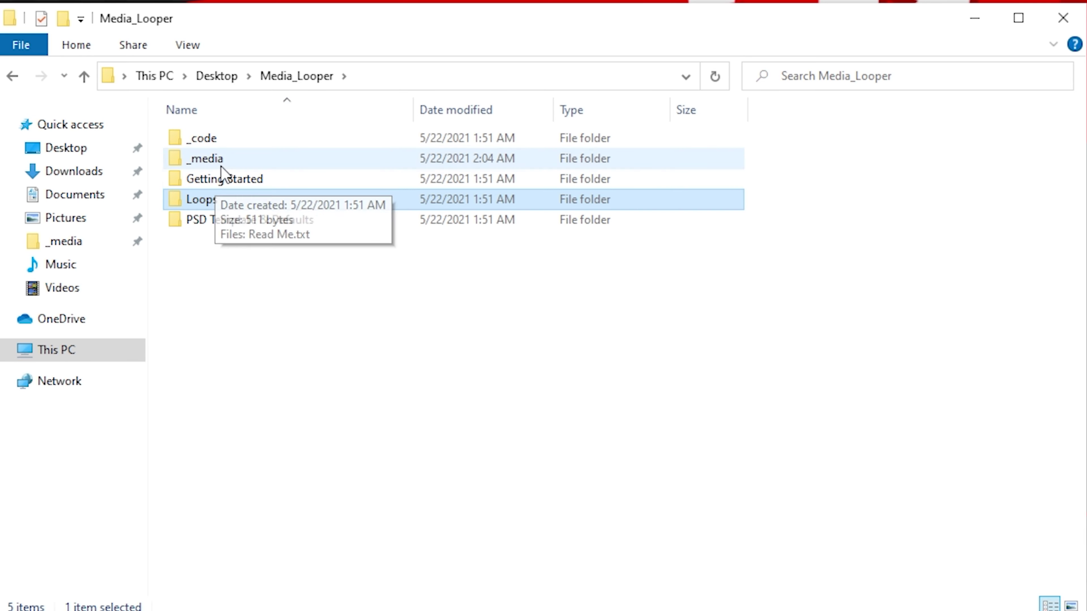
double_click(214, 158)
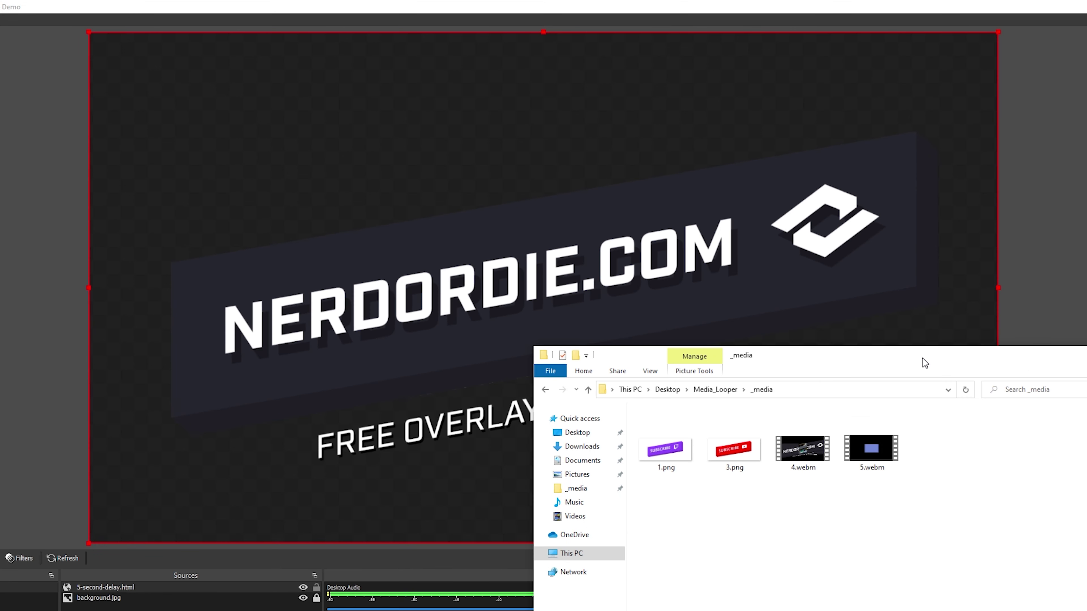
left_click_drag(922, 359, 954, 398)
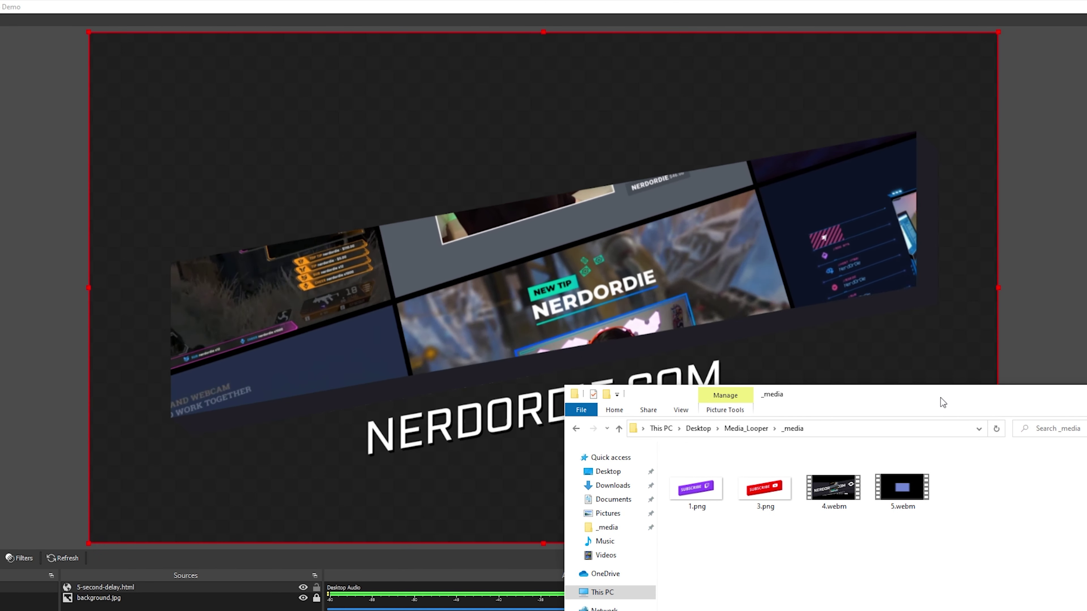